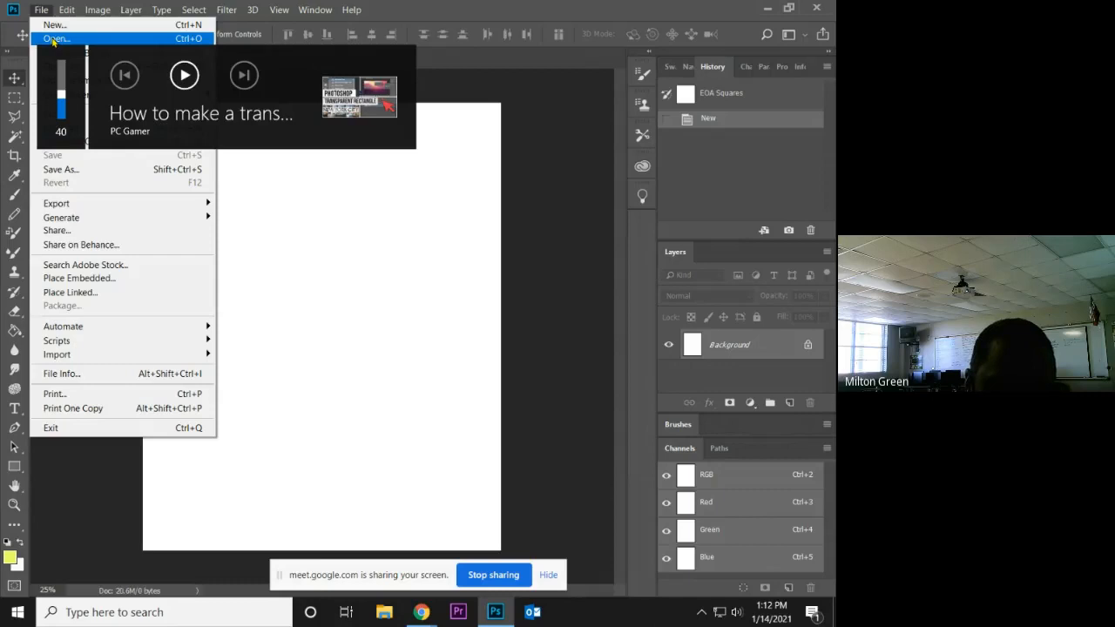
Open the image "filter 2" from the Saved Pictures folder inside Pictures.
{"action": "left_click", "coordinate": [112, 83]}
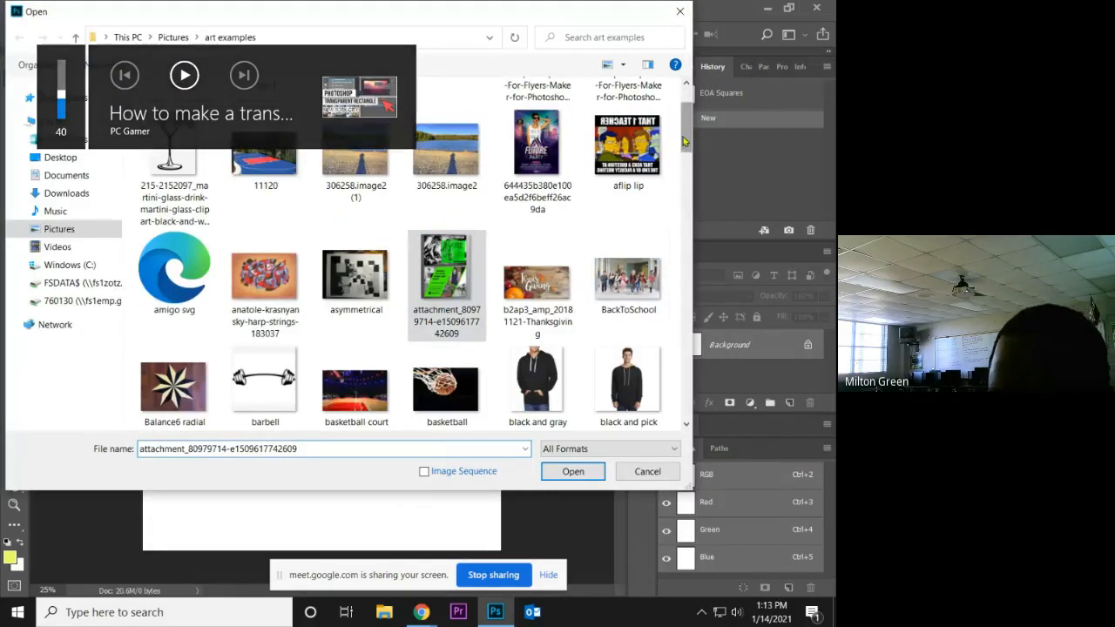
{"action": "left_click_drag", "start_coordinate": [687, 144], "coordinate": [686, 87]}
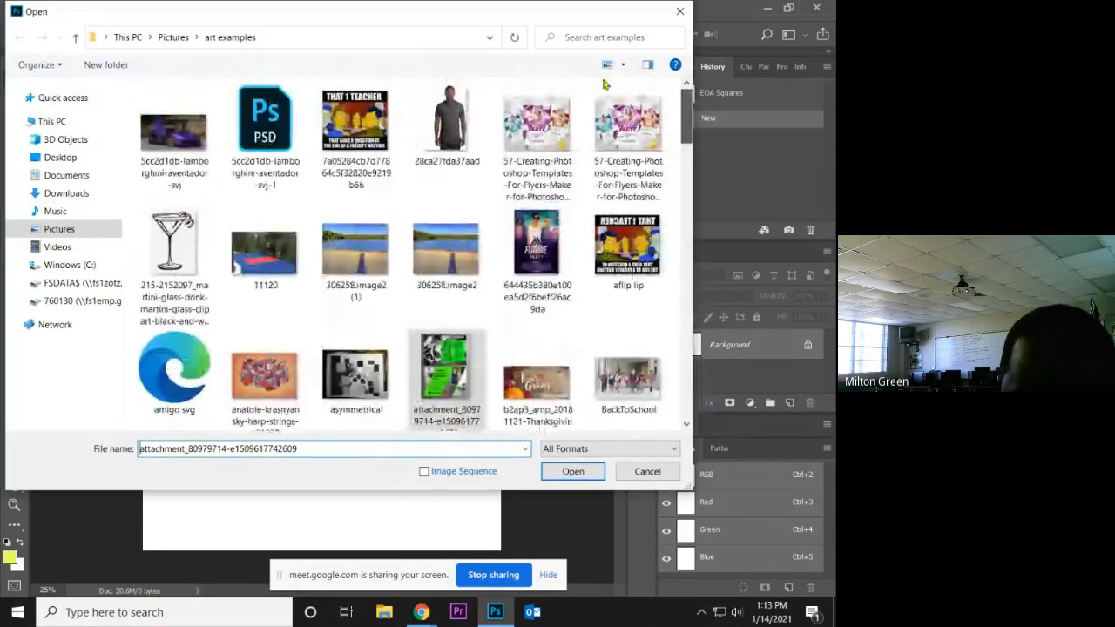
{"action": "left_click", "coordinate": [57, 229]}
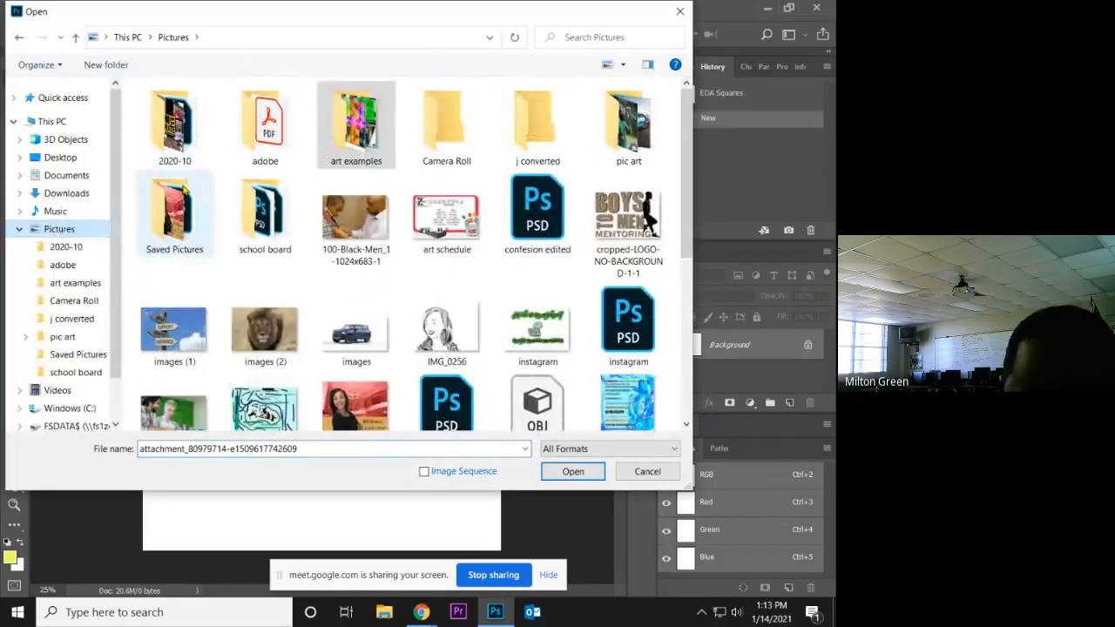
{"action": "double_click", "coordinate": [167, 218]}
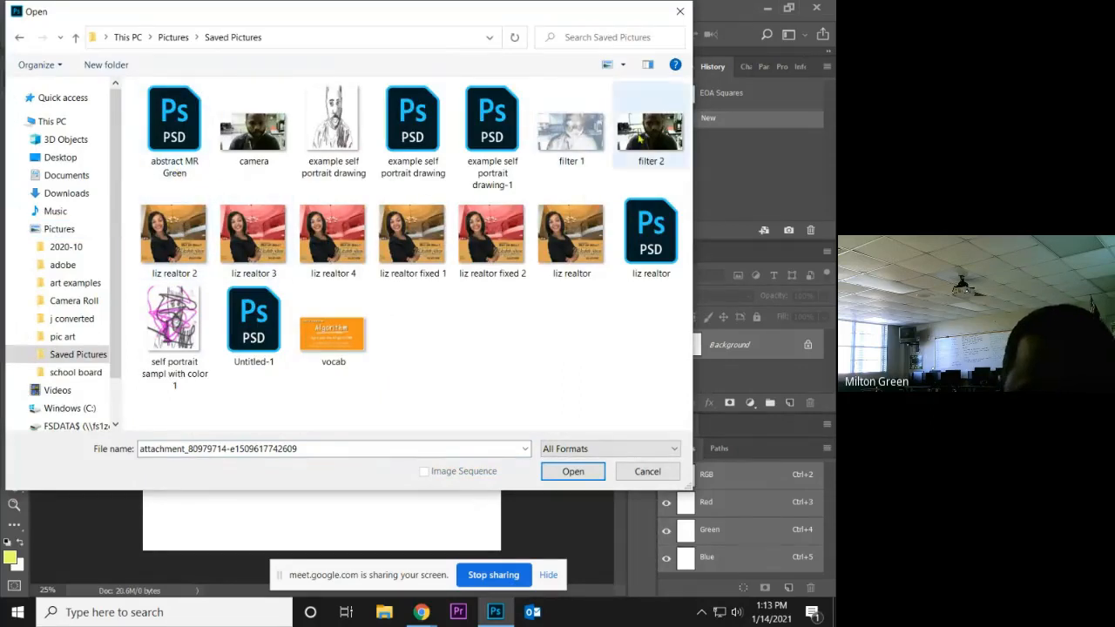
{"action": "left_click", "coordinate": [658, 139]}
{"action": "double_click", "coordinate": [659, 140]}
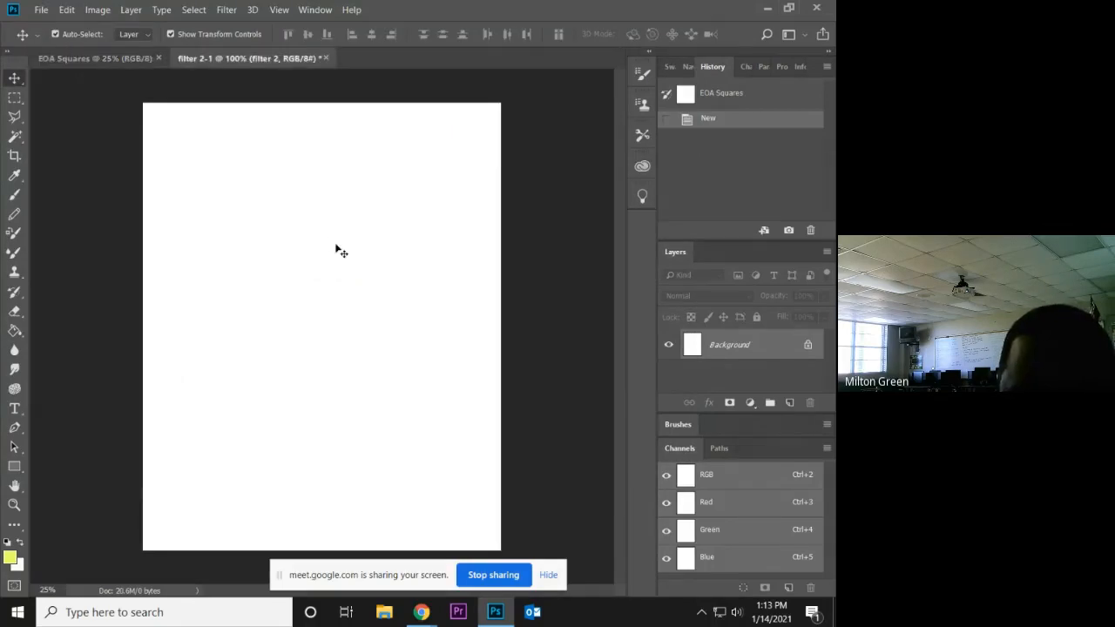
Copy the filter 2 photo onto the EOA Squares page by floating its document, then dock it again and return to EOA Squares.
{"action": "left_click_drag", "start_coordinate": [229, 59], "coordinate": [442, 68]}
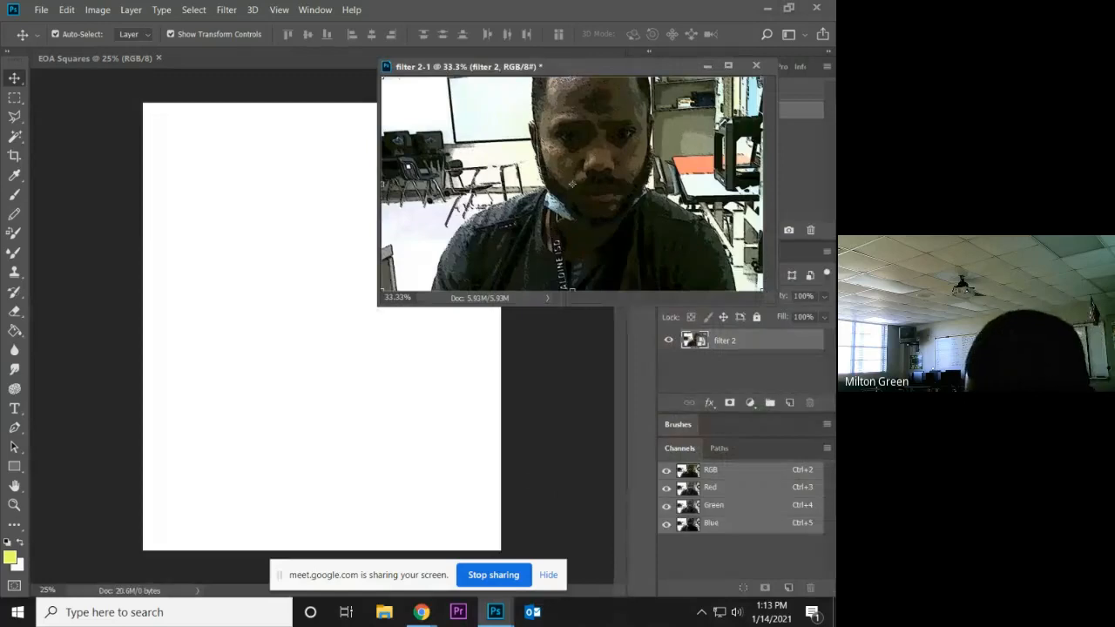
{"action": "left_click_drag", "start_coordinate": [572, 184], "coordinate": [324, 381]}
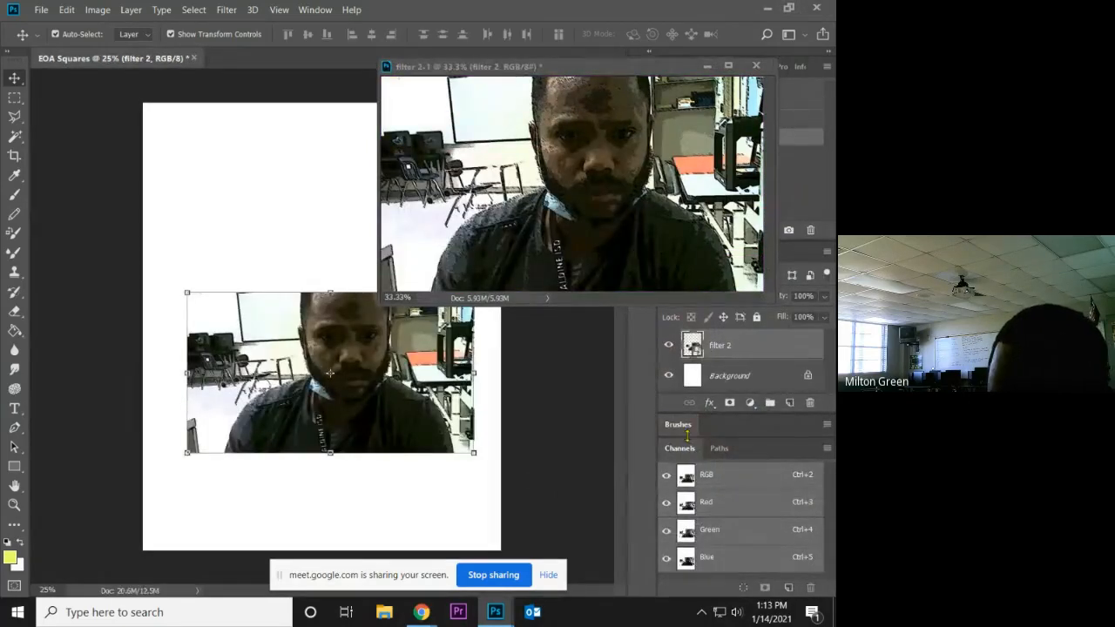
{"action": "left_click", "coordinate": [608, 409]}
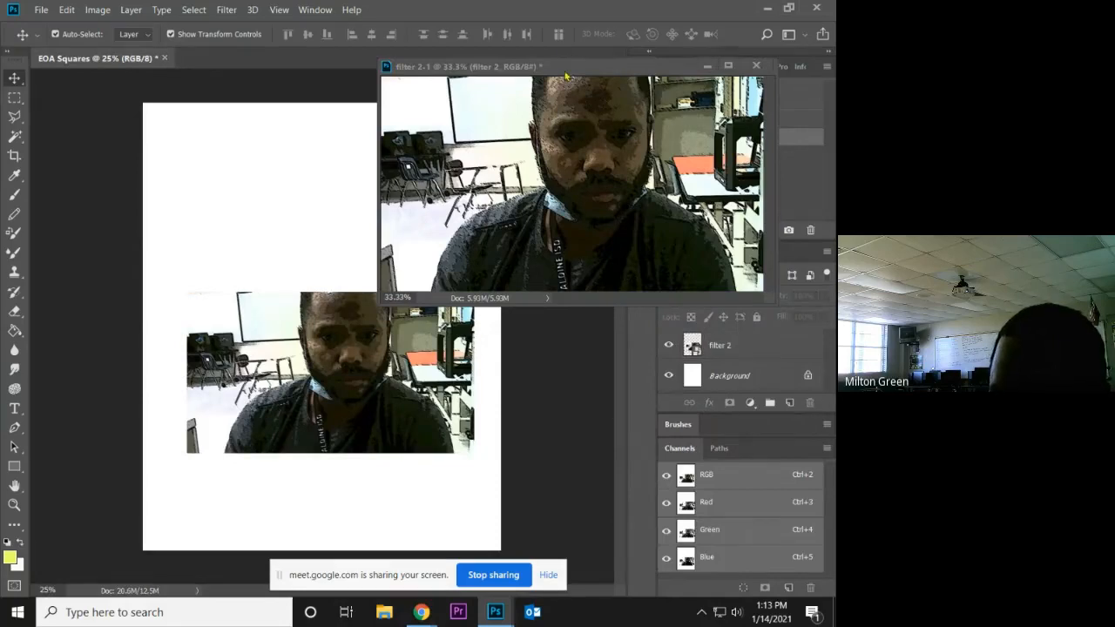
{"action": "left_click_drag", "start_coordinate": [565, 77], "coordinate": [262, 59]}
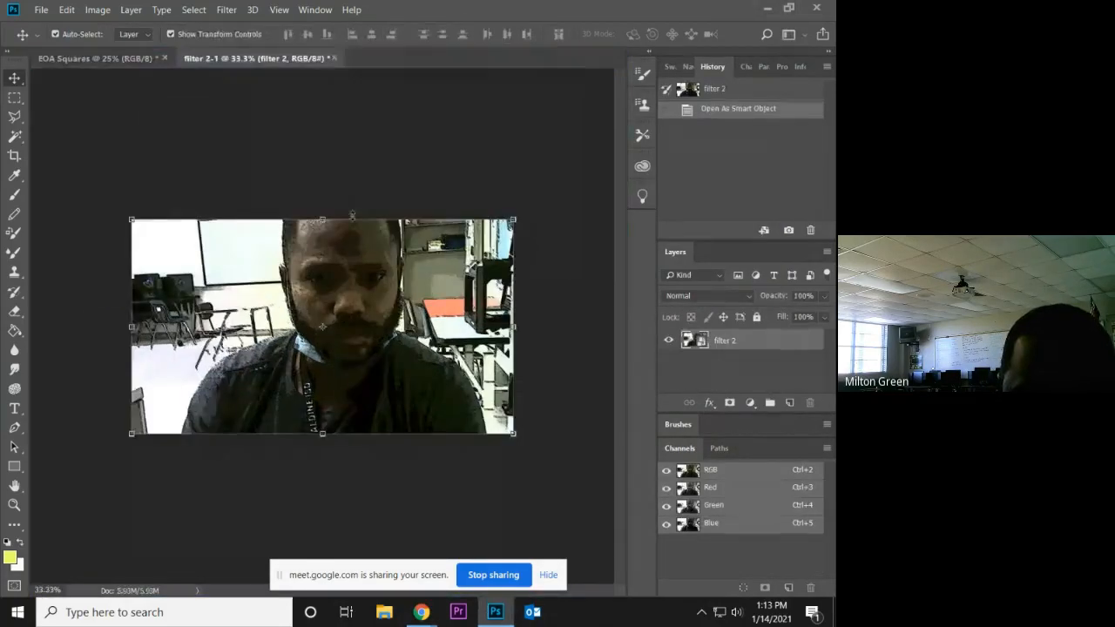
{"action": "left_click_drag", "start_coordinate": [355, 223], "coordinate": [134, 73]}
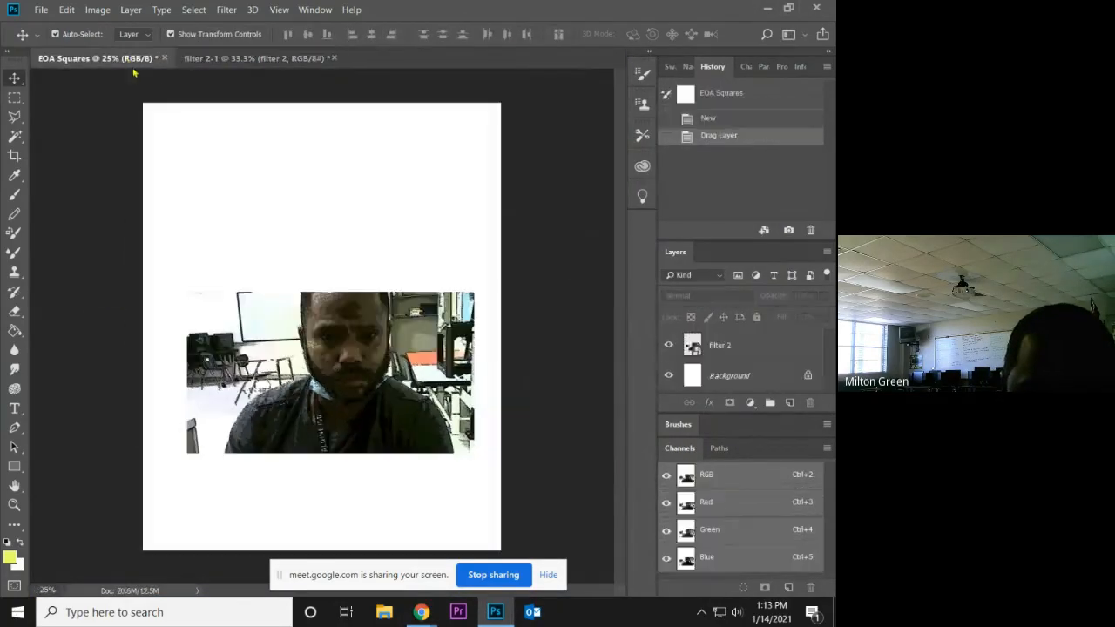
Move the photo up the page, stretch it vertically to about 44.71% height at 24% width, and apply the transformation.
{"action": "left_click_drag", "start_coordinate": [338, 349], "coordinate": [348, 266]}
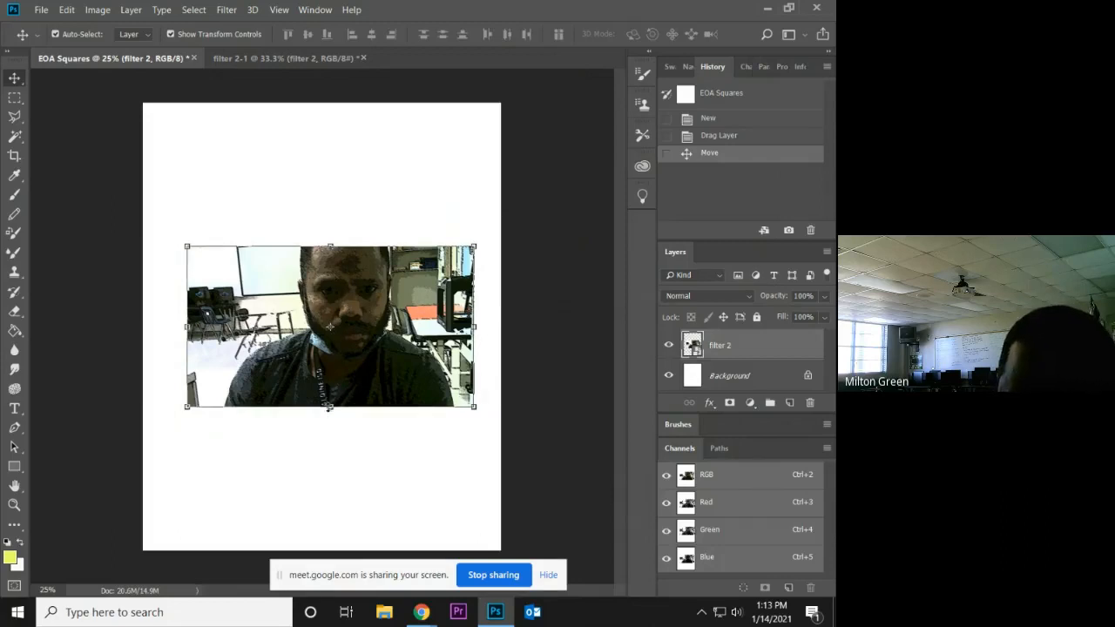
{"action": "left_click_drag", "start_coordinate": [330, 406], "coordinate": [331, 477]}
{"action": "left_click_drag", "start_coordinate": [330, 249], "coordinate": [340, 180]}
{"action": "left_click_drag", "start_coordinate": [316, 277], "coordinate": [308, 252]}
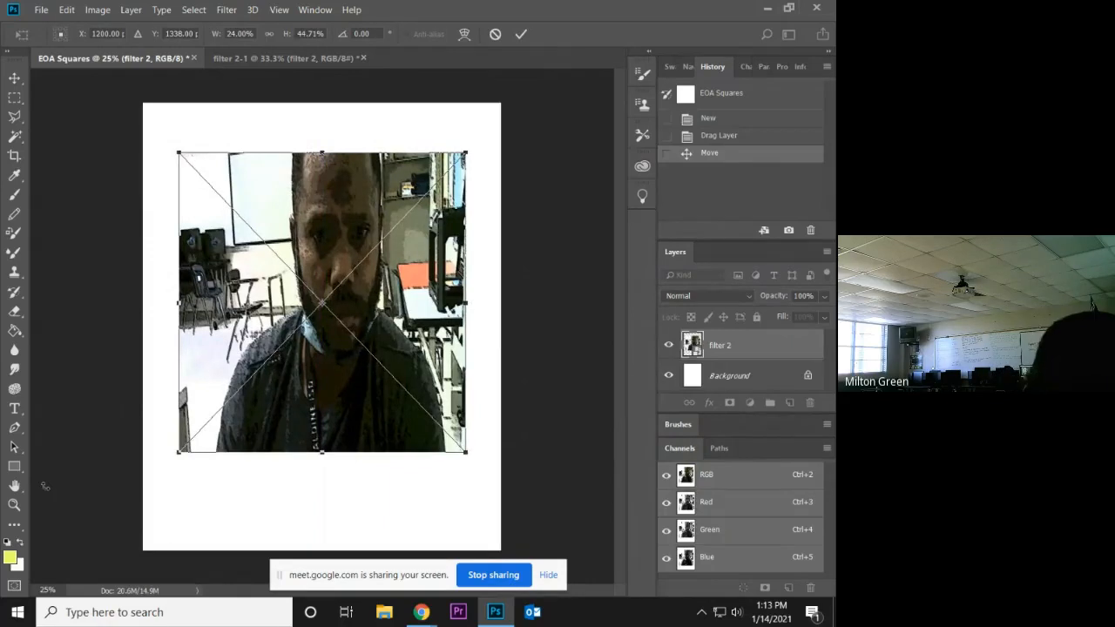
{"action": "left_click", "coordinate": [15, 96]}
{"action": "left_click", "coordinate": [383, 241]}
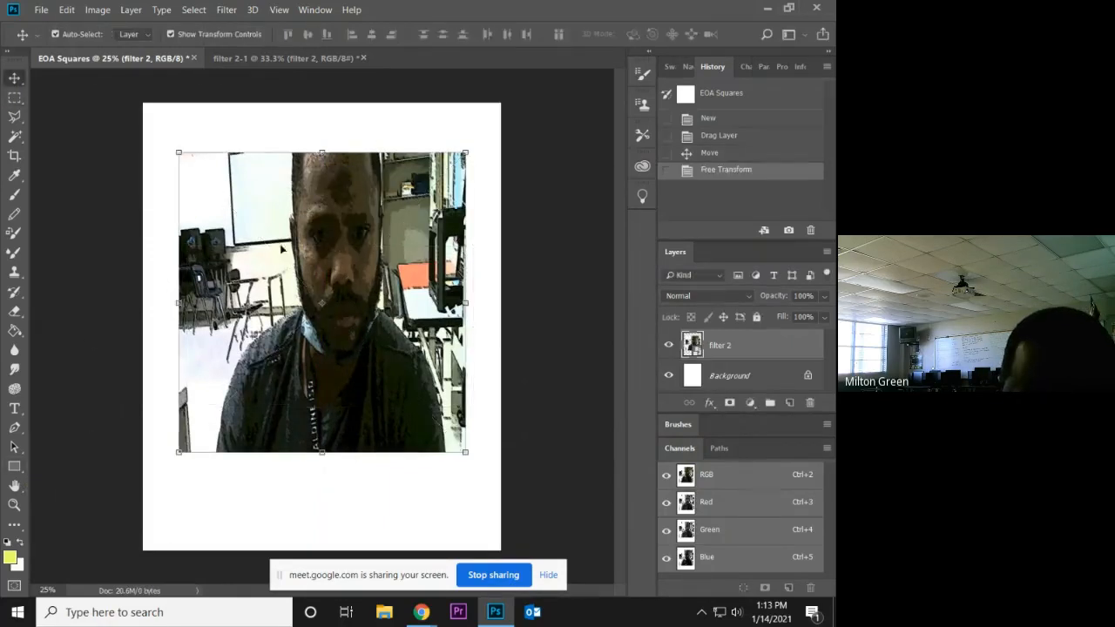
Add a new layer and draw a yellow rectangle about 758 × 986 px over the photo's upper-left corner.
{"action": "left_click", "coordinate": [14, 471]}
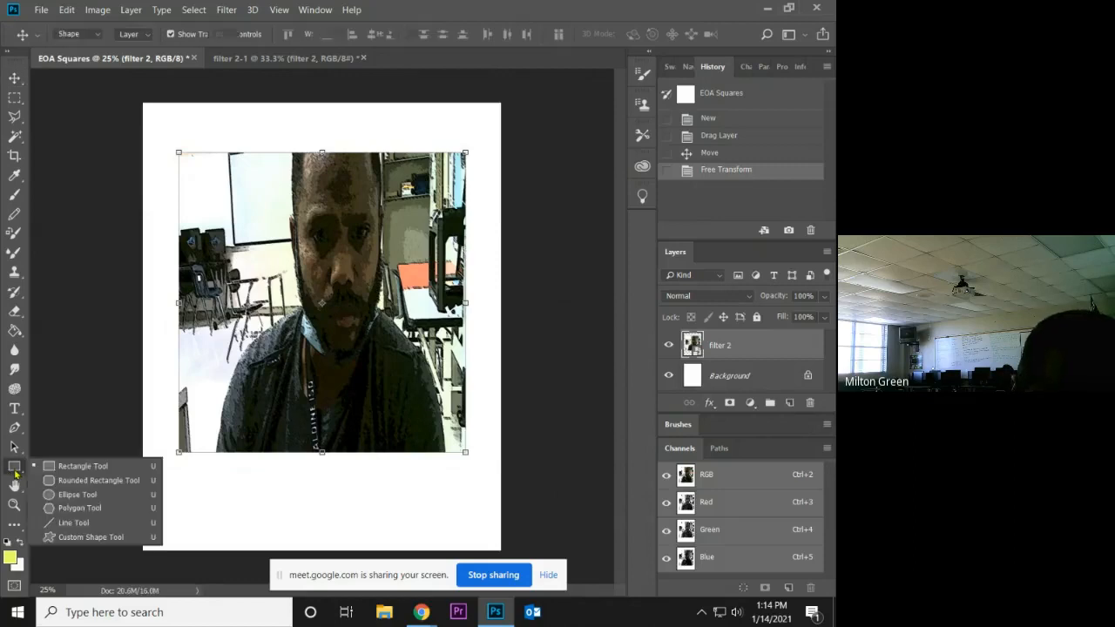
{"action": "left_click", "coordinate": [63, 466]}
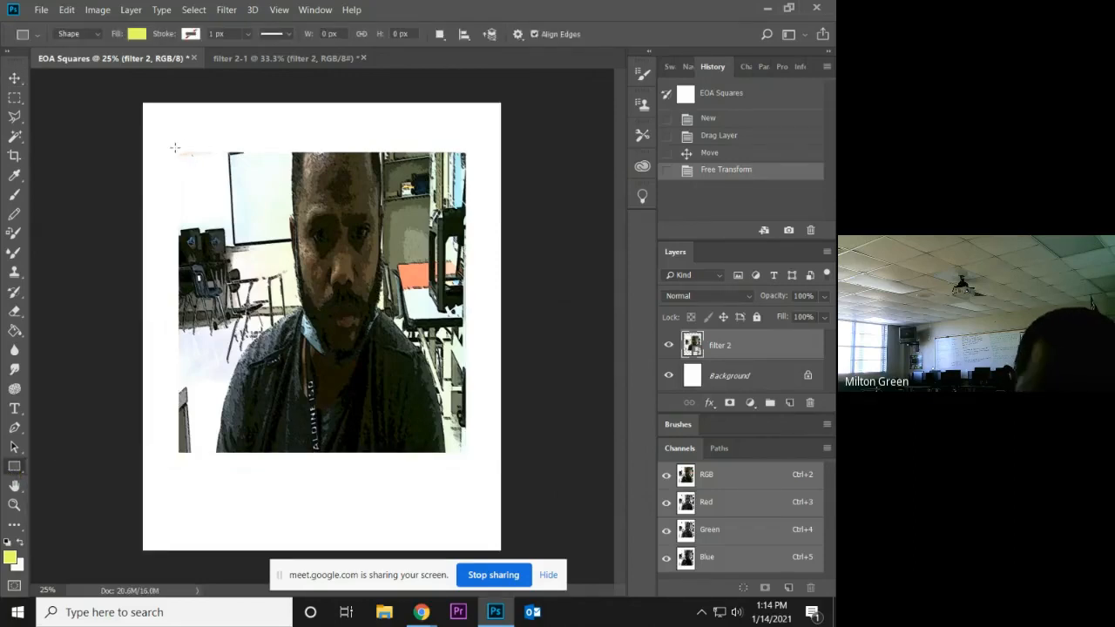
{"action": "left_click", "coordinate": [789, 403]}
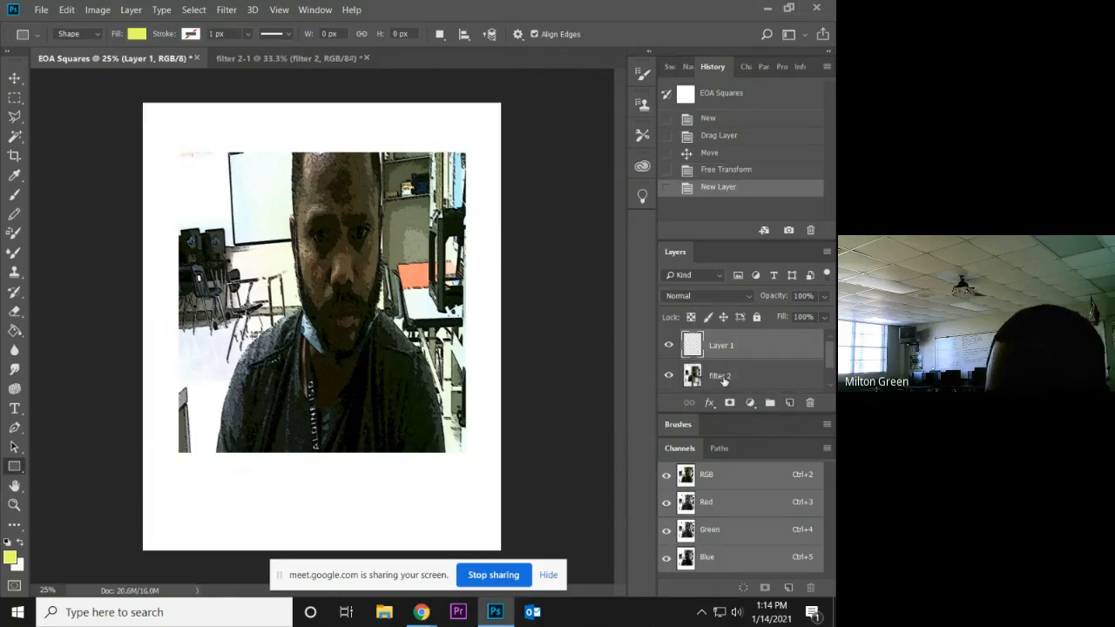
{"action": "left_click", "coordinate": [669, 375]}
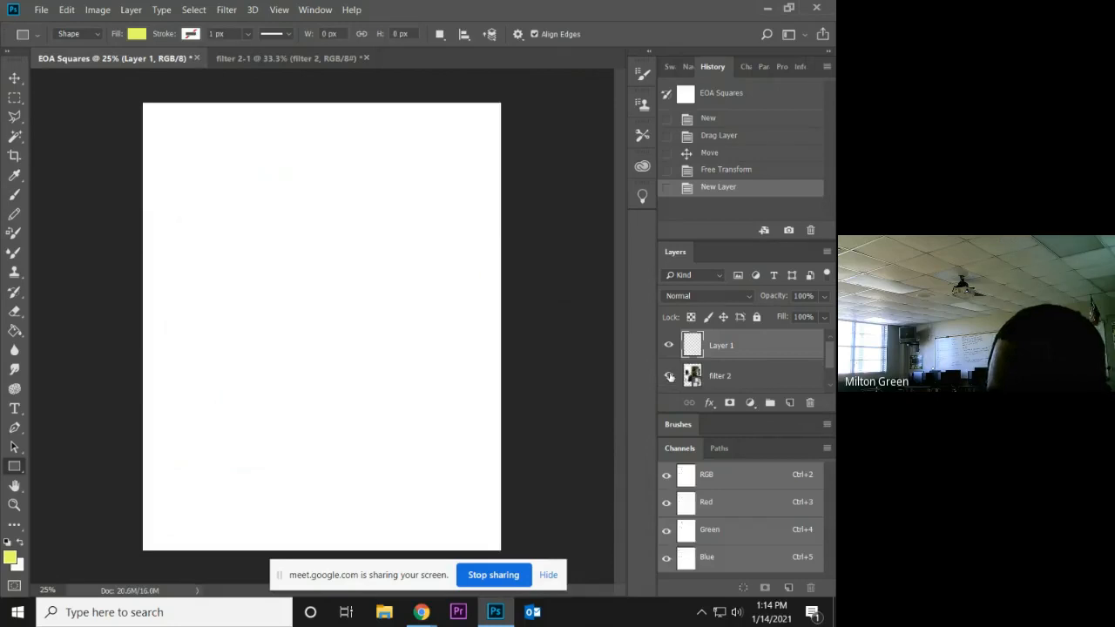
{"action": "left_click", "coordinate": [669, 376]}
{"action": "left_click_drag", "start_coordinate": [168, 140], "coordinate": [281, 286]}
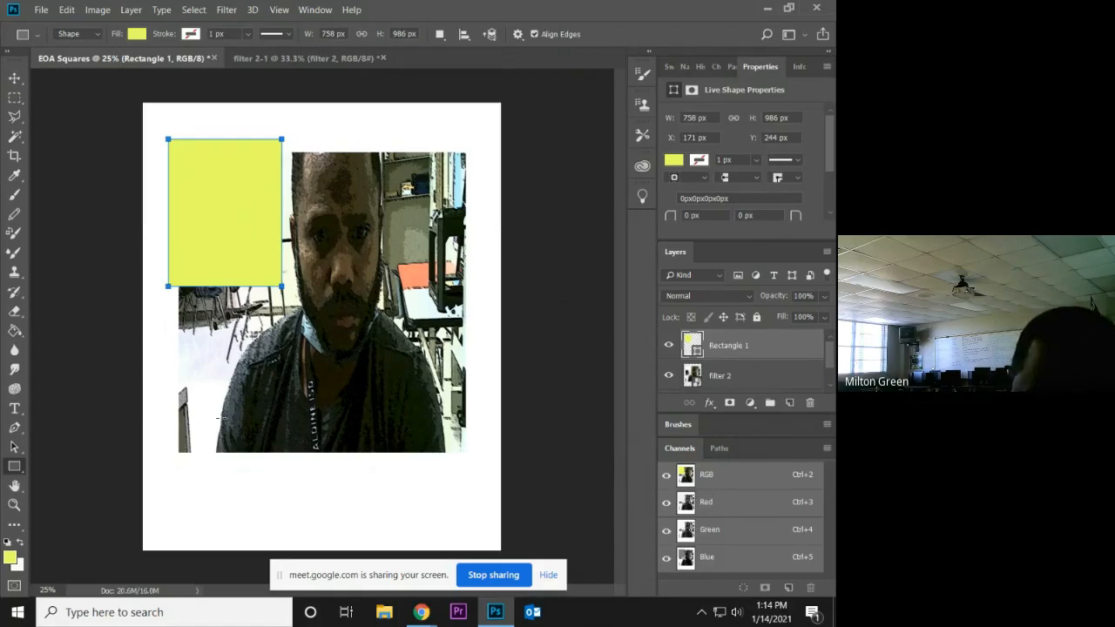
Draw a rounded rectangle about 1432 × 582 px with 10 px radius across the middle of the photo and fill it green.
{"action": "left_click", "coordinate": [22, 476]}
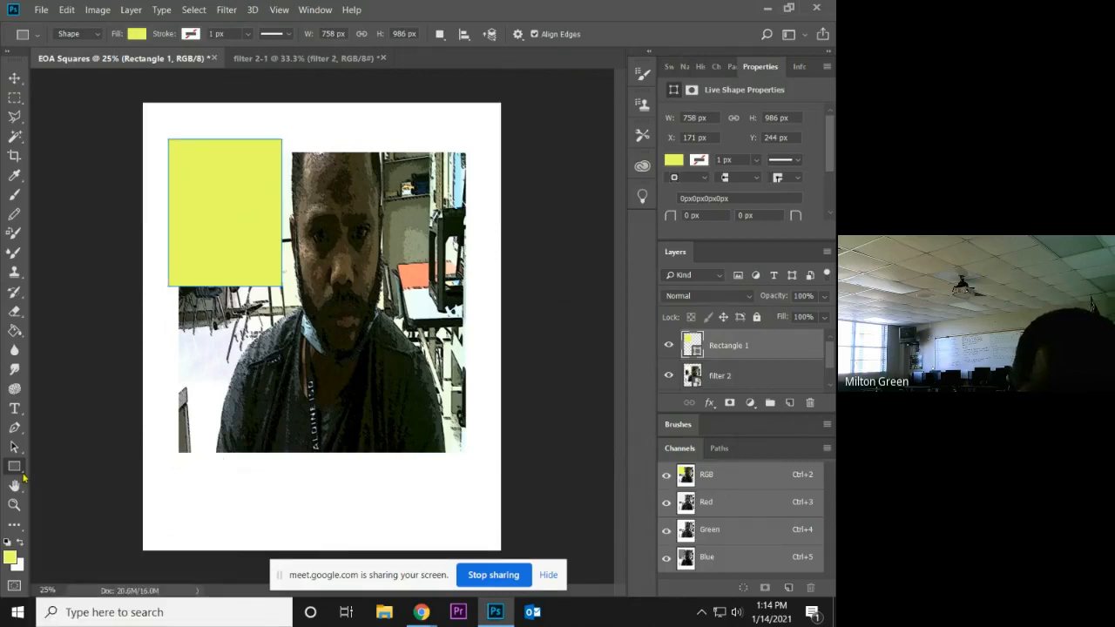
{"action": "right_click", "coordinate": [23, 477]}
{"action": "left_click", "coordinate": [70, 481]}
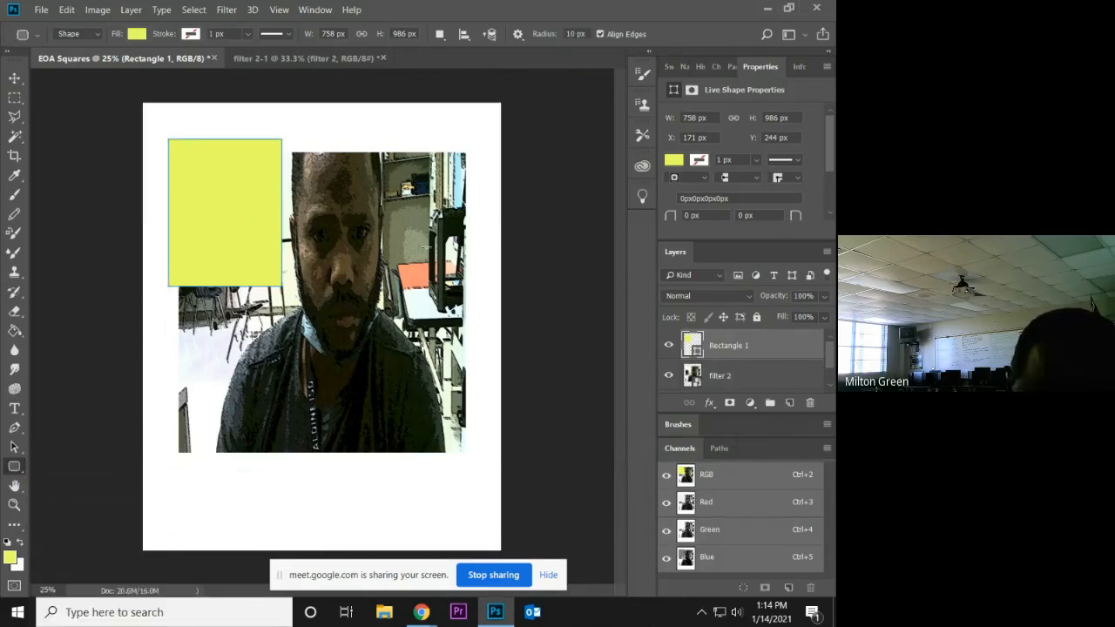
{"action": "left_click_drag", "start_coordinate": [248, 262], "coordinate": [466, 346]}
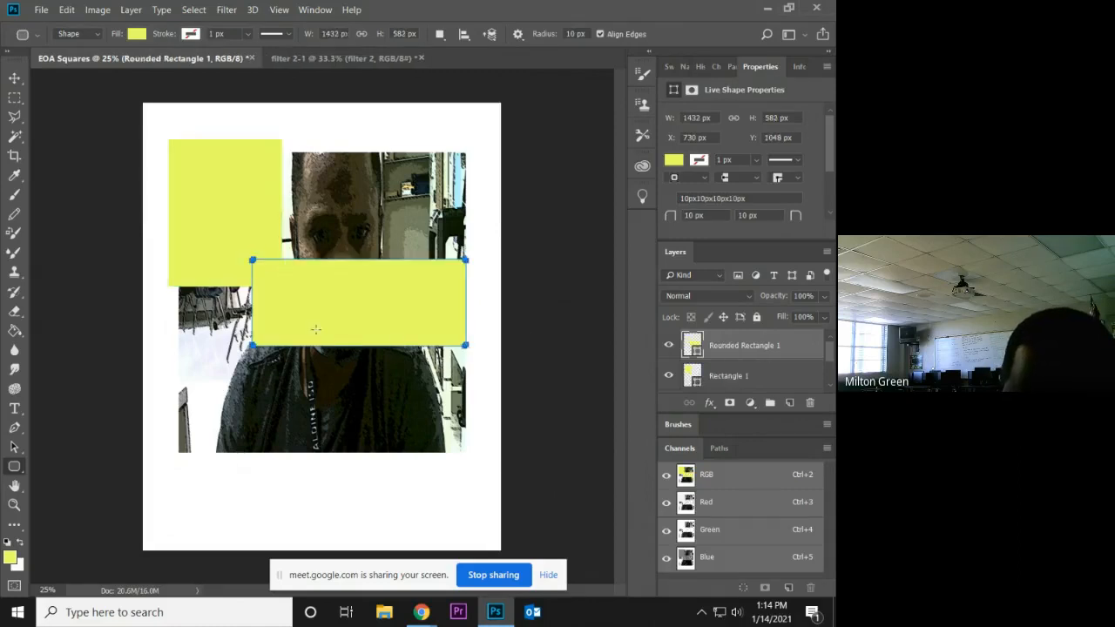
{"action": "left_click", "coordinate": [137, 34]}
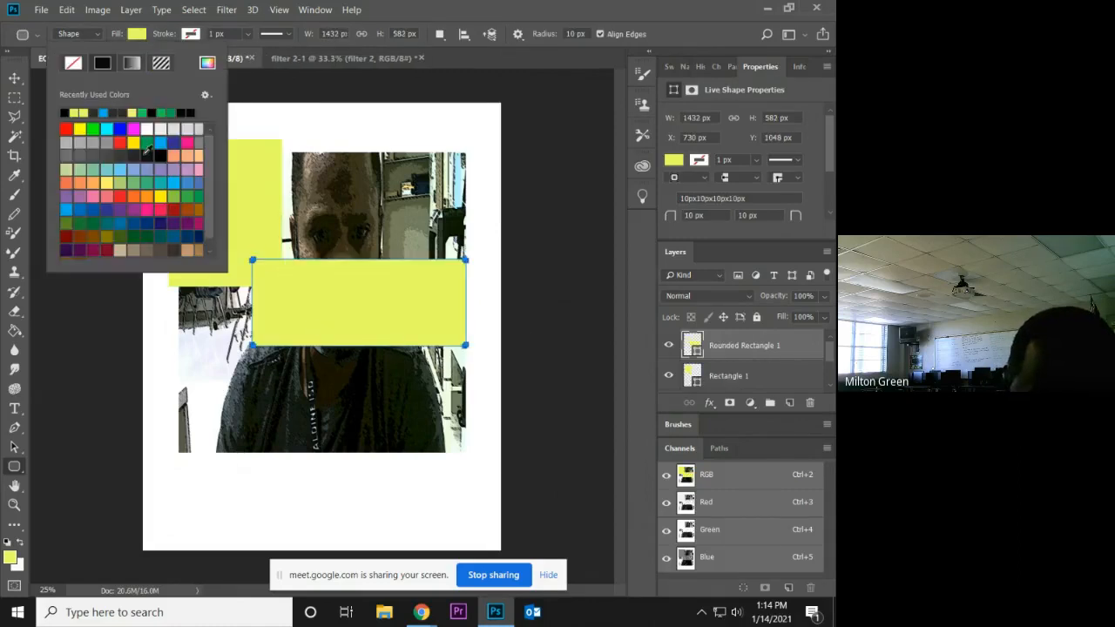
{"action": "left_click", "coordinate": [147, 142]}
{"action": "left_click", "coordinate": [567, 278]}
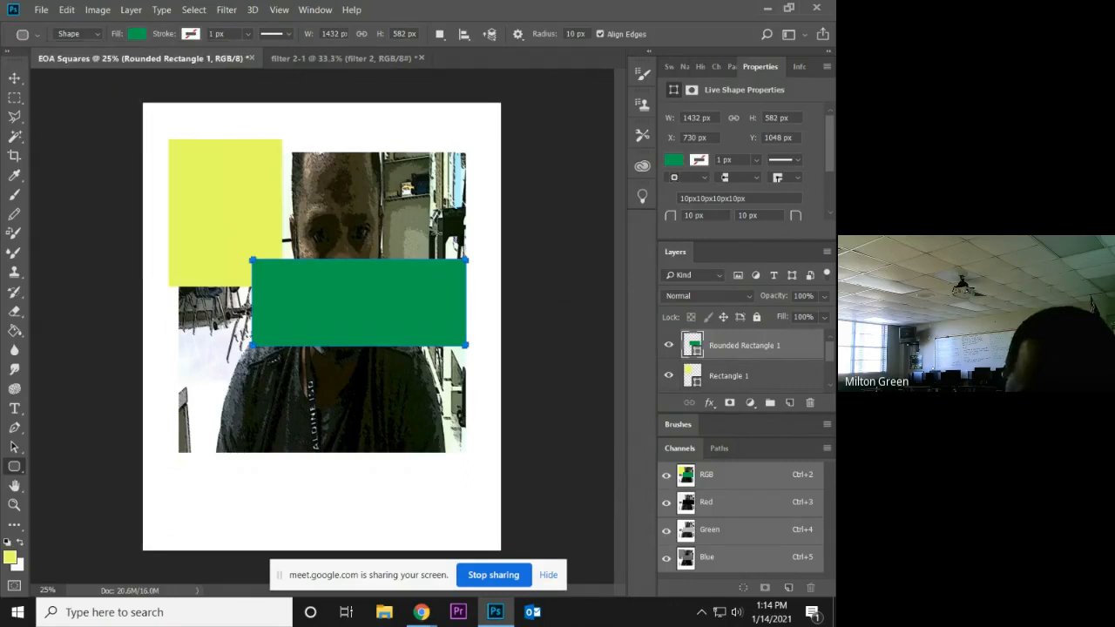
{"action": "left_click", "coordinate": [567, 278]}
{"action": "left_click", "coordinate": [366, 286]}
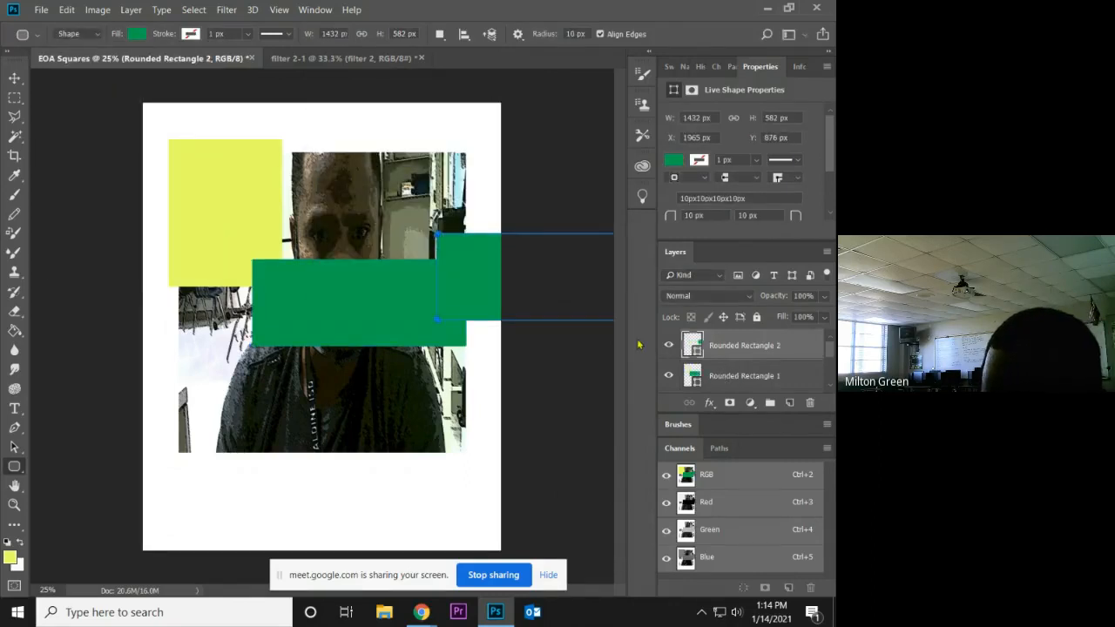
{"action": "left_click", "coordinate": [700, 68]}
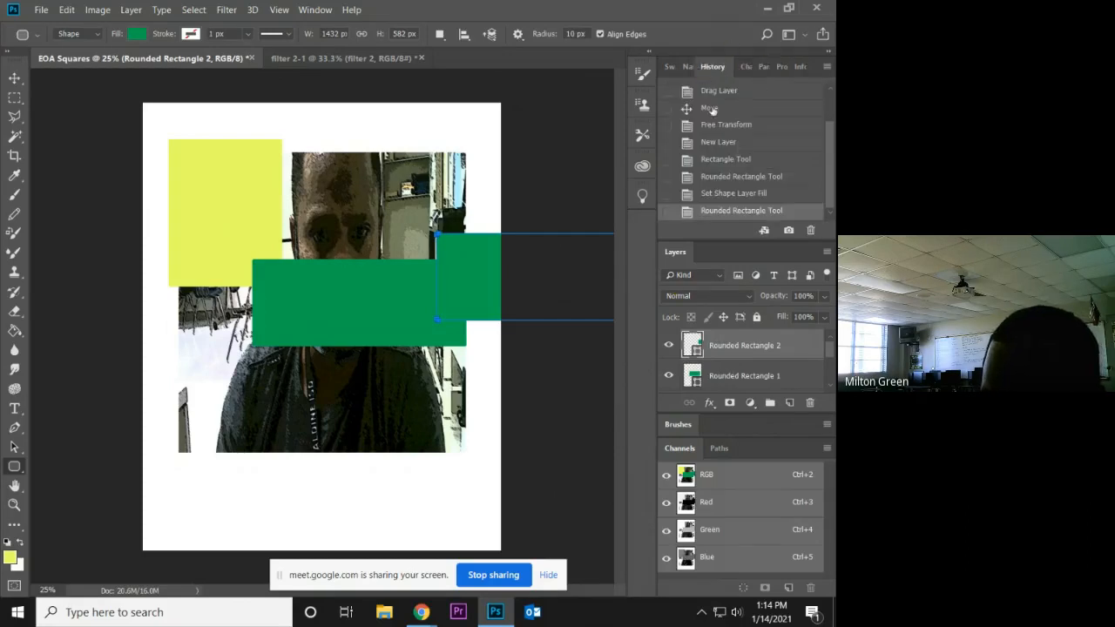
{"action": "left_click", "coordinate": [729, 194]}
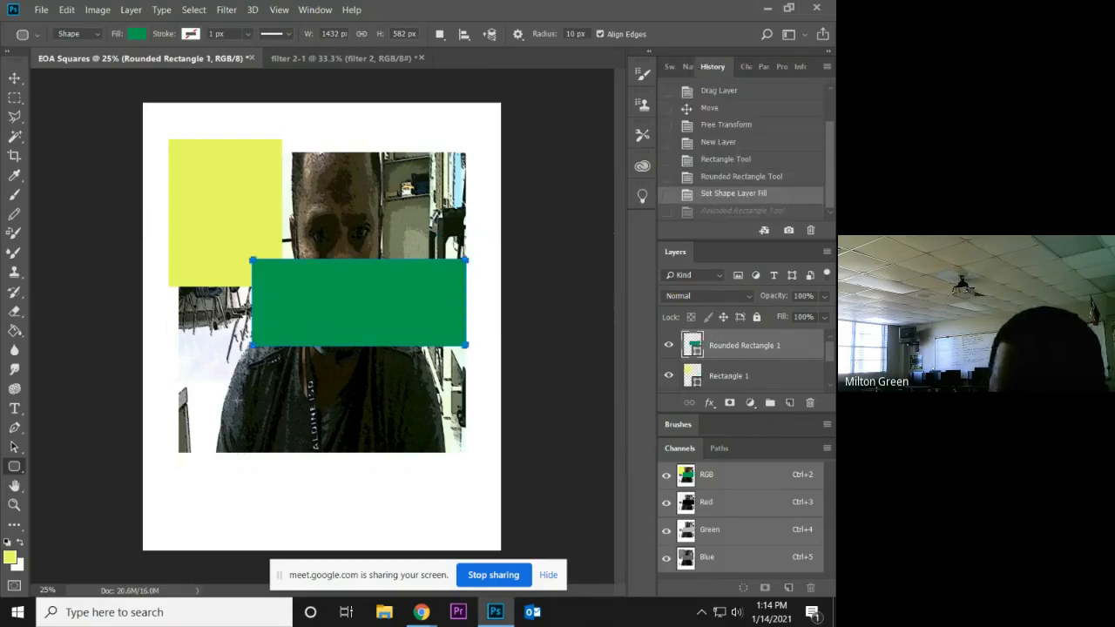
Draw two green five-sided polygons over the page's left edge, one large and one about 782 × 796 px.
{"action": "left_click", "coordinate": [17, 472]}
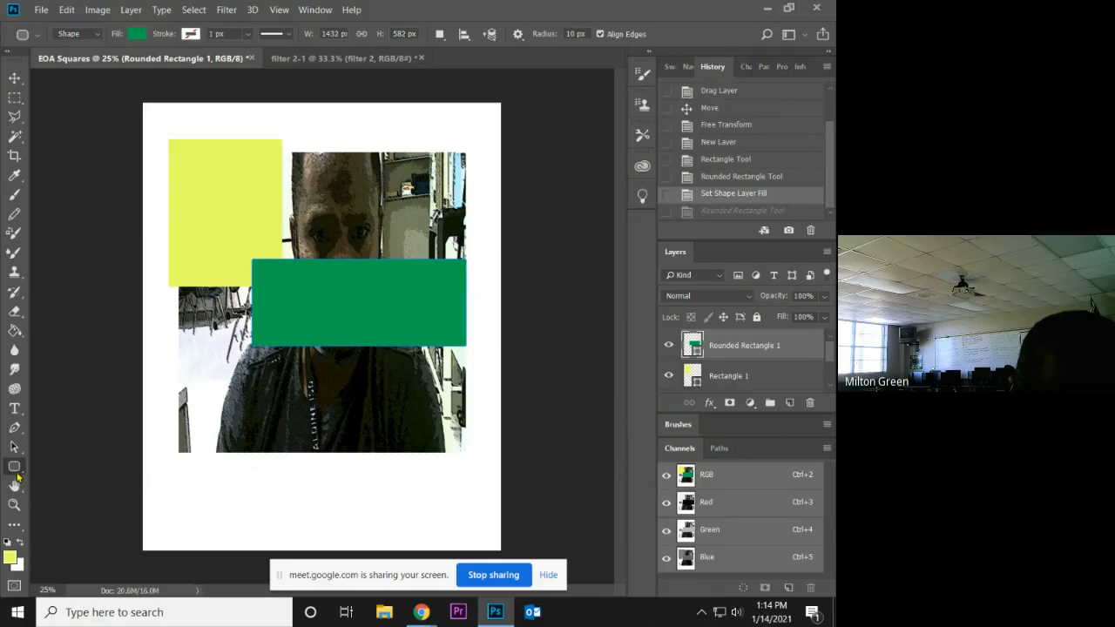
{"action": "right_click", "coordinate": [18, 472]}
{"action": "left_click", "coordinate": [79, 495]}
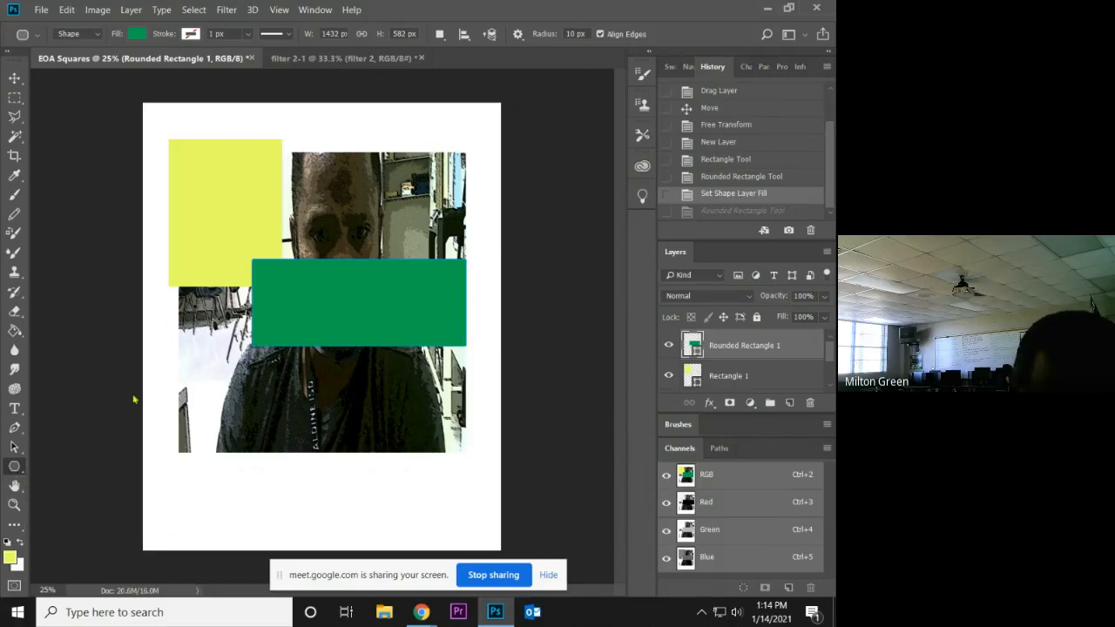
{"action": "left_click_drag", "start_coordinate": [157, 377], "coordinate": [220, 399]}
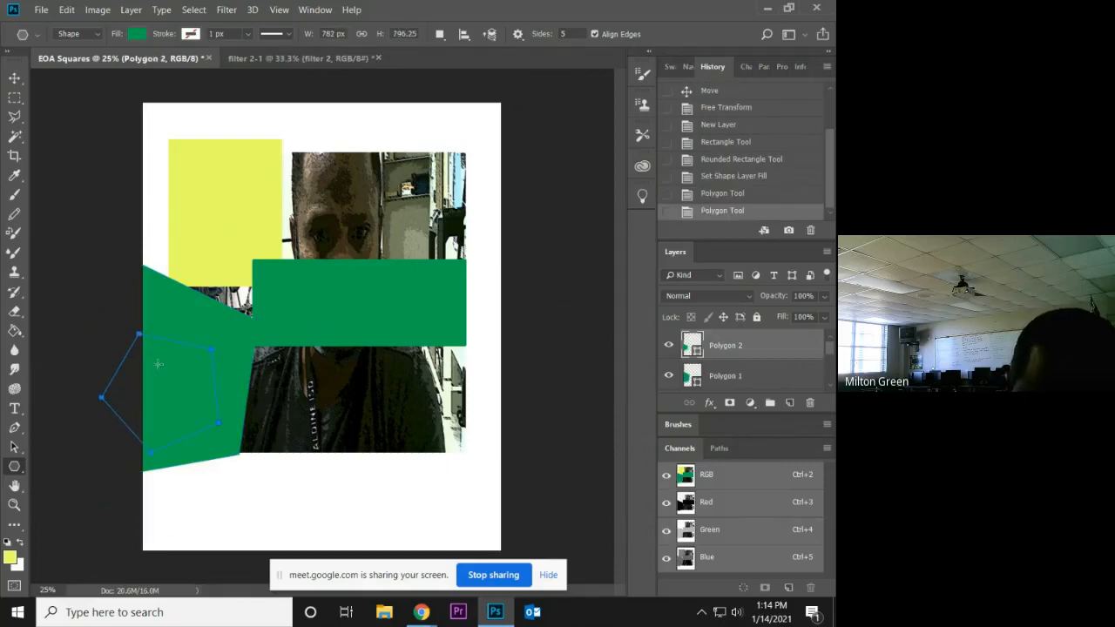
Move the small pentagon to the page's lower-right area and the large pentagon fully onto its lower-left area.
{"action": "left_click", "coordinate": [15, 77]}
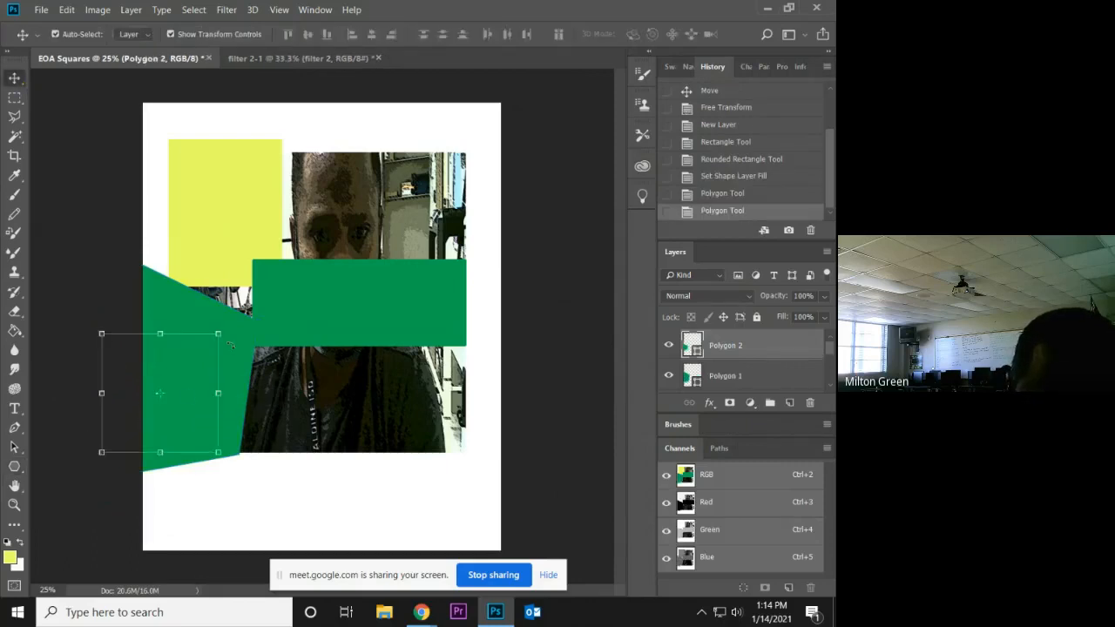
{"action": "left_click_drag", "start_coordinate": [185, 393], "coordinate": [441, 476]}
{"action": "left_click_drag", "start_coordinate": [218, 377], "coordinate": [316, 458]}
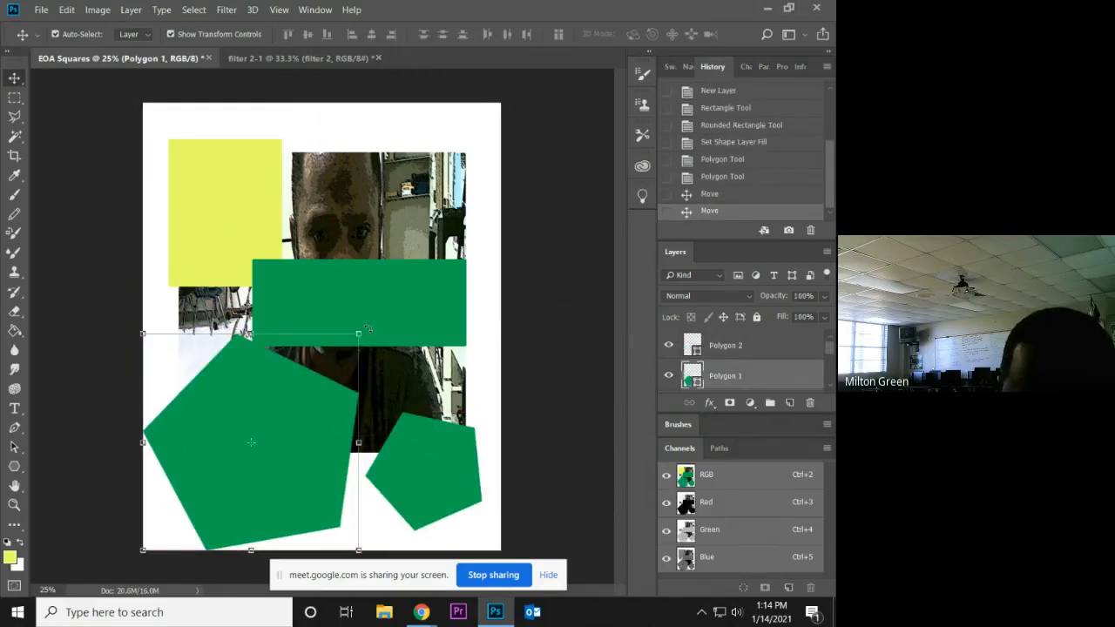
Rotate the large pentagon to about -30.55°, apply the transformation, and move the small pentagon over the photo's upper-right corner.
{"action": "left_click_drag", "start_coordinate": [367, 324], "coordinate": [311, 295]}
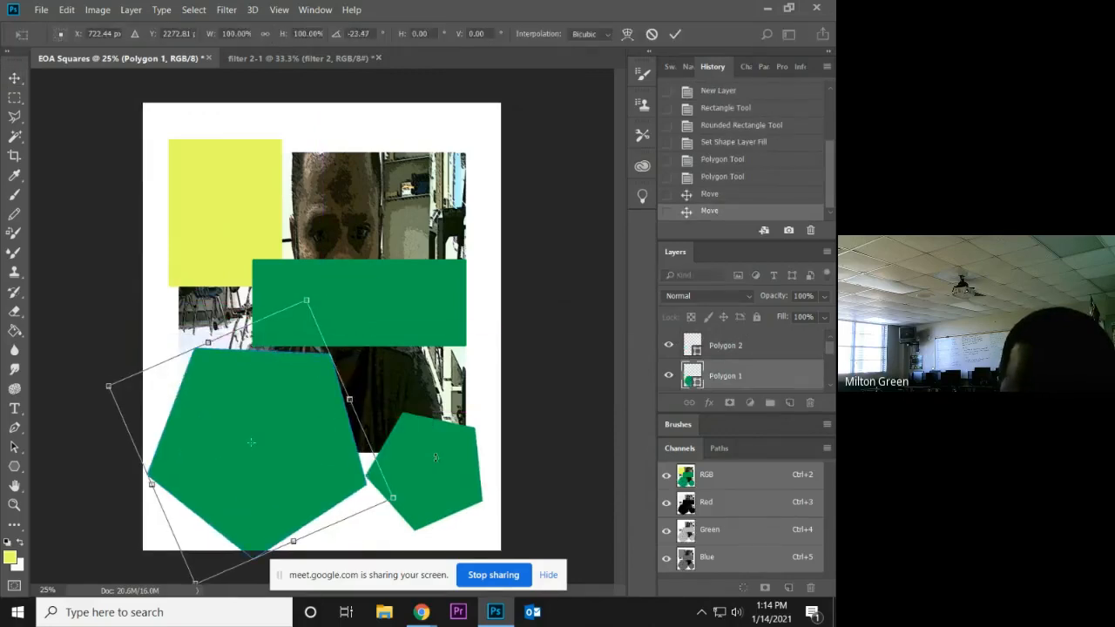
{"action": "mouse_move", "coordinate": [435, 456]}
{"action": "left_mouse_down"}
{"action": "mouse_move", "coordinate": [471, 396]}
{"action": "mouse_move", "coordinate": [435, 444]}
{"action": "left_mouse_up"}
{"action": "left_click", "coordinate": [23, 85]}
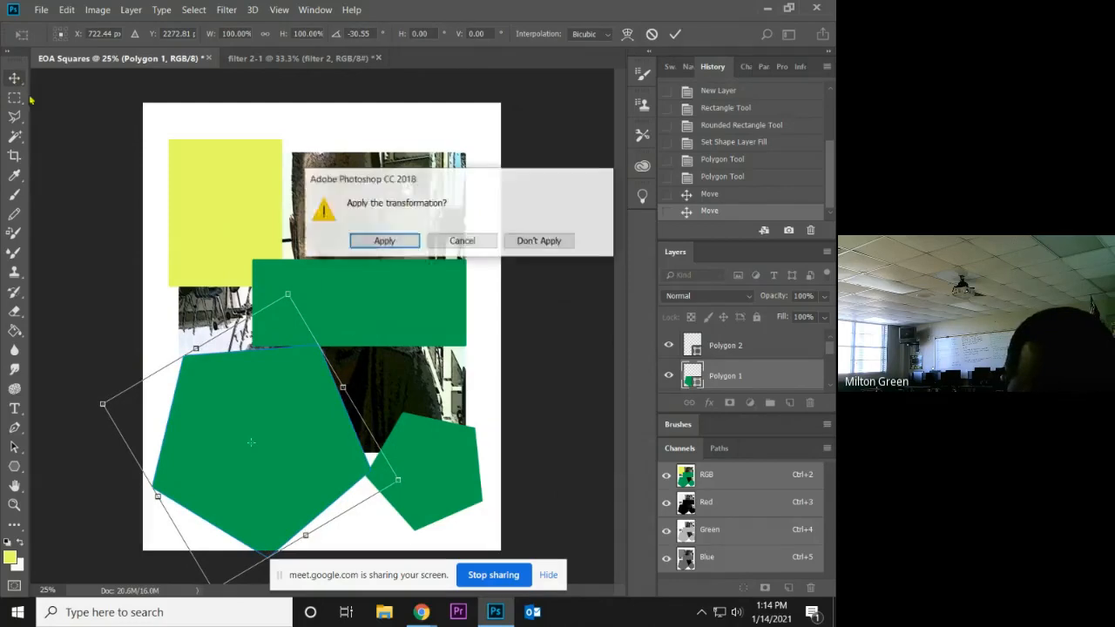
{"action": "left_click", "coordinate": [390, 241]}
{"action": "left_click_drag", "start_coordinate": [418, 417], "coordinate": [416, 159]}
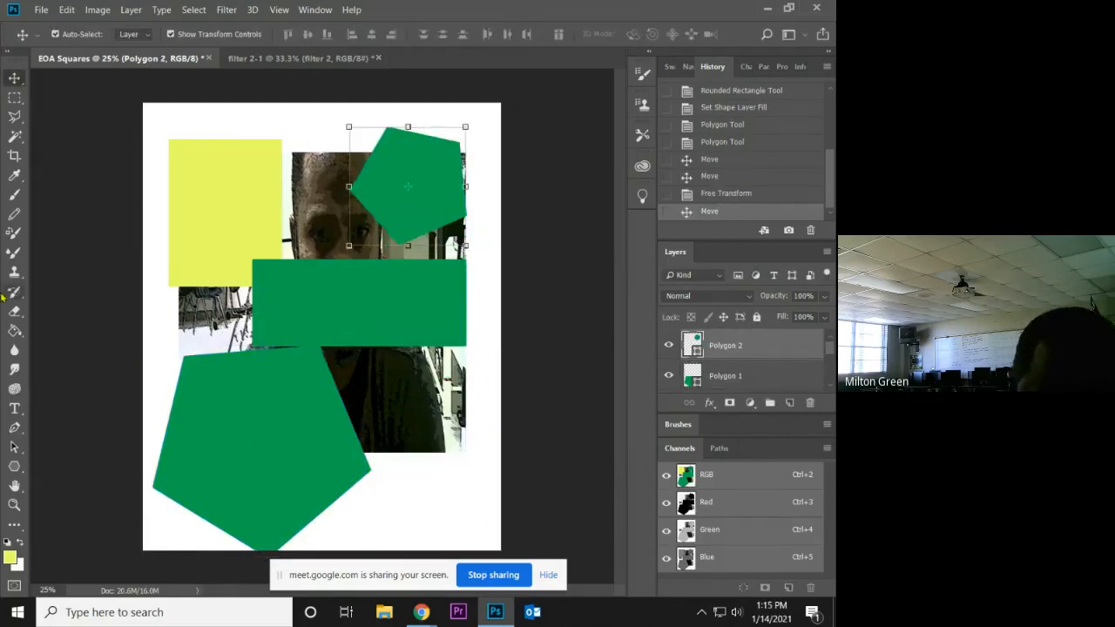
Draw two green custom-shape arrows near the page's lower-right corner, about 619 × 934 px and about 457 × 398 px.
{"action": "left_click", "coordinate": [14, 466]}
{"action": "right_click", "coordinate": [14, 466]}
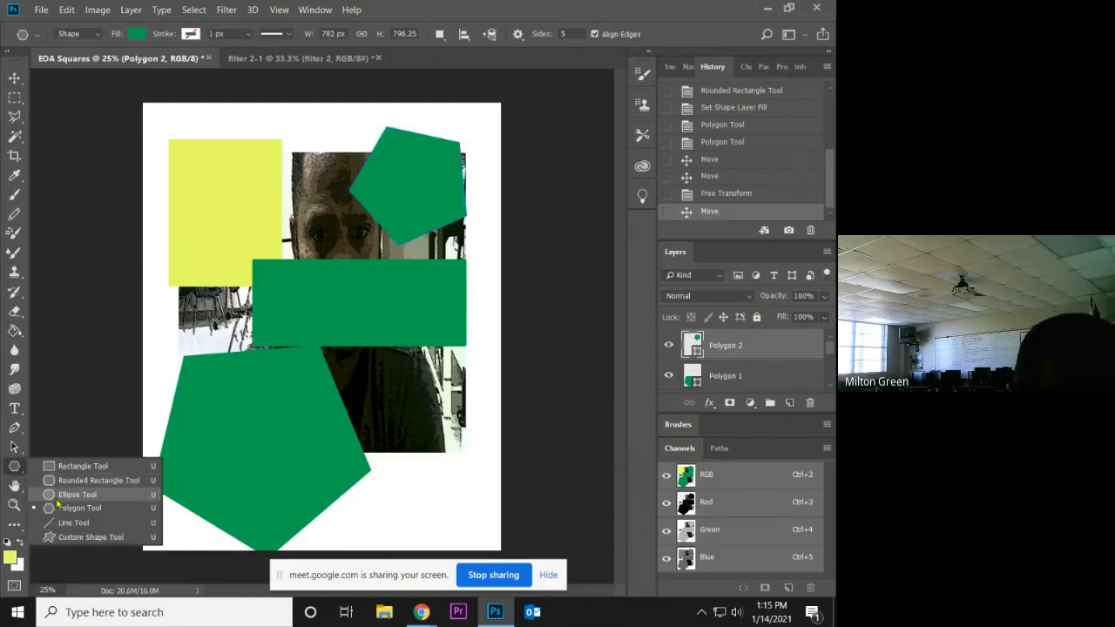
{"action": "left_click", "coordinate": [58, 538]}
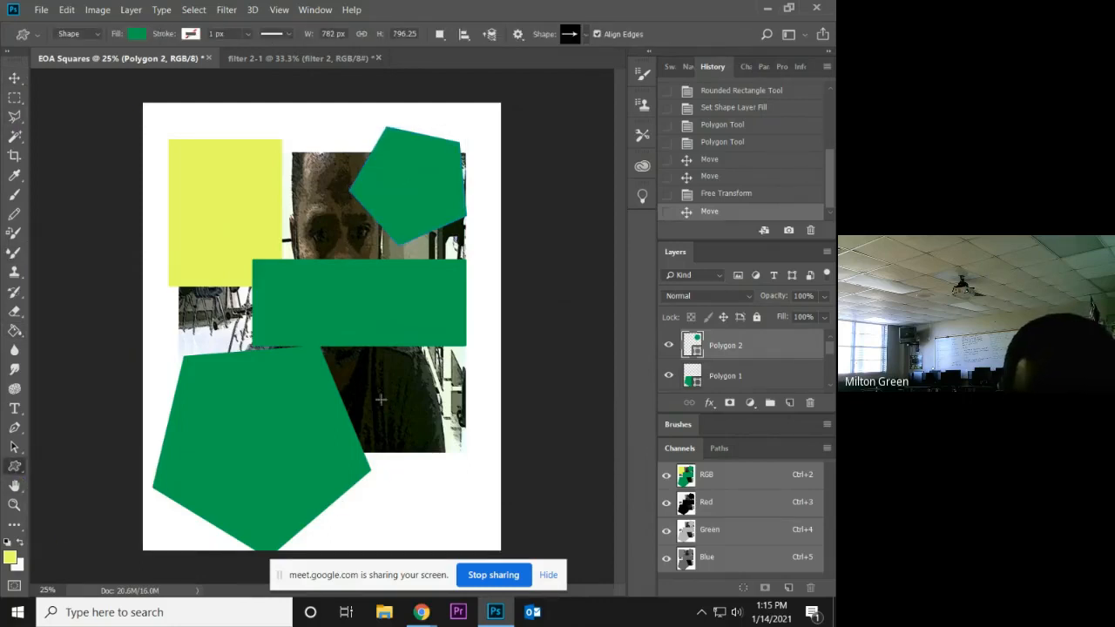
{"action": "left_click_drag", "start_coordinate": [383, 408], "coordinate": [478, 546]}
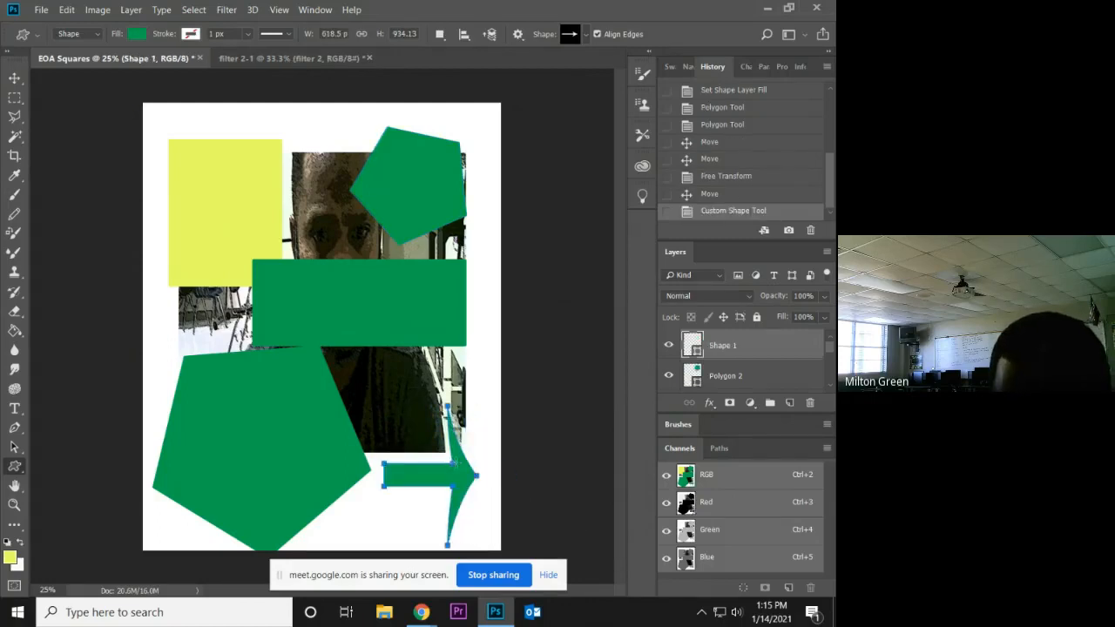
{"action": "left_click_drag", "start_coordinate": [453, 463], "coordinate": [384, 404]}
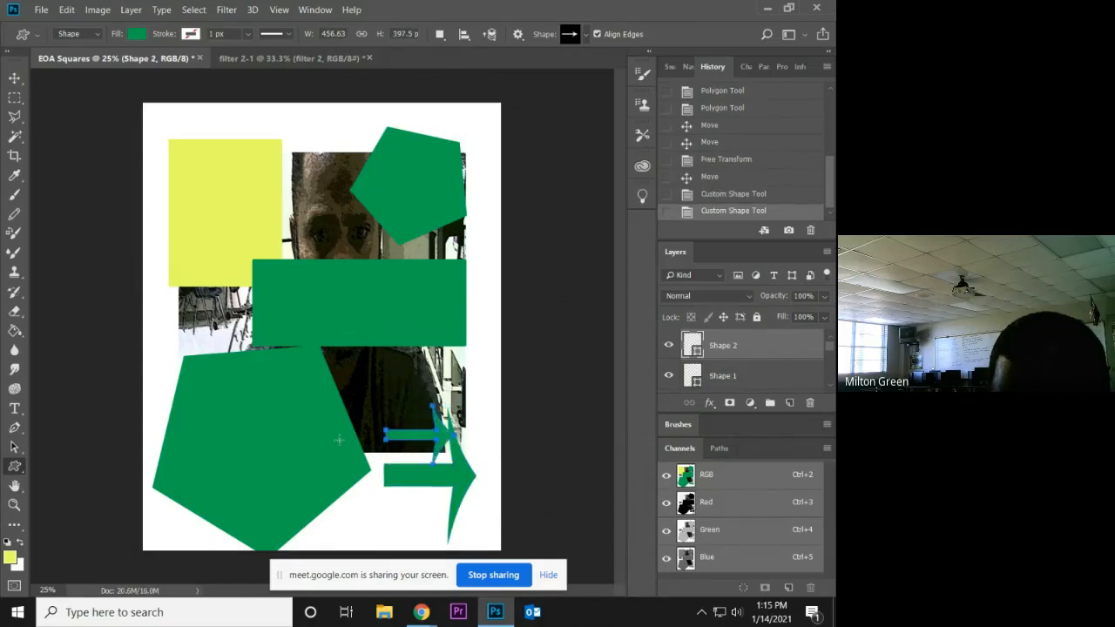
Move the smaller arrow to the page's upper edge between the yellow rectangle and the small pentagon, and apply the transformation.
{"action": "left_click", "coordinate": [14, 78]}
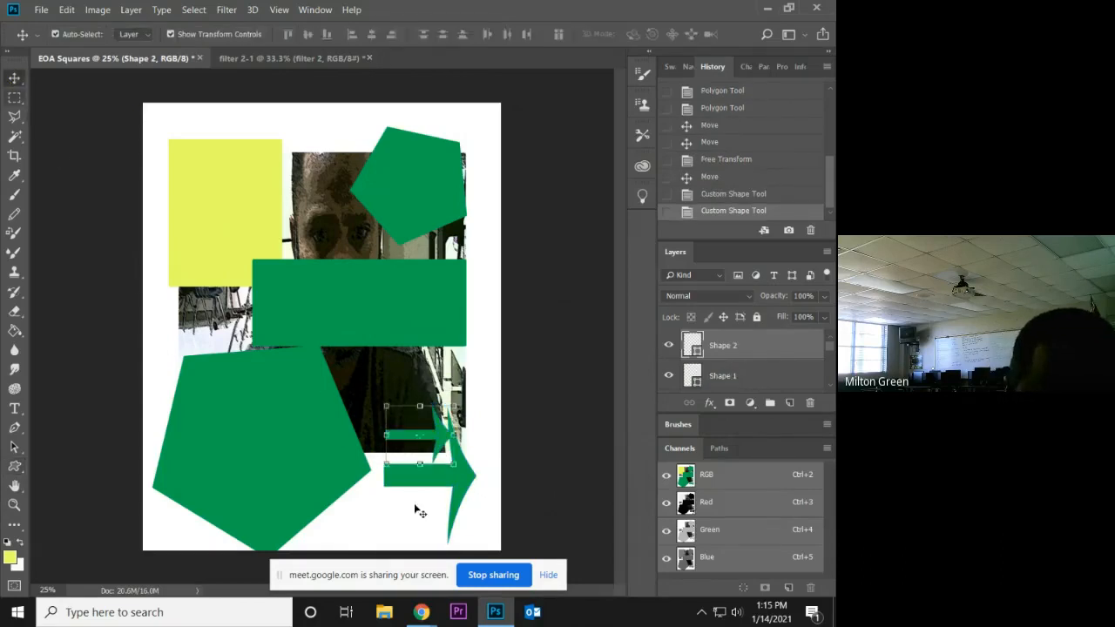
{"action": "left_click_drag", "start_coordinate": [420, 435], "coordinate": [333, 135]}
{"action": "left_click_drag", "start_coordinate": [427, 454], "coordinate": [325, 137]}
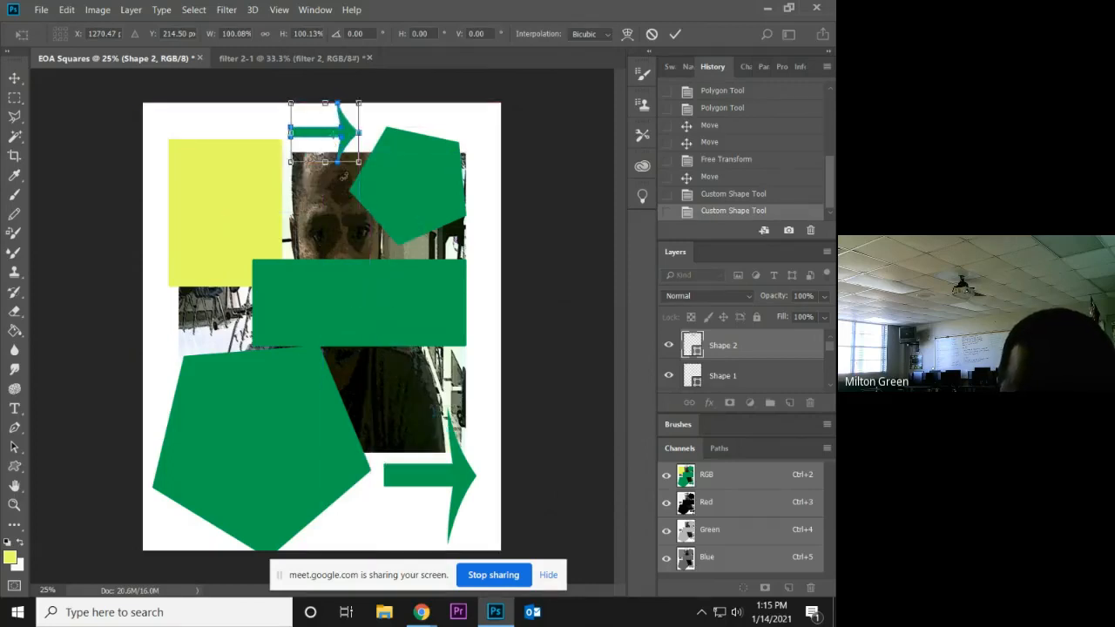
{"action": "left_click", "coordinate": [15, 80]}
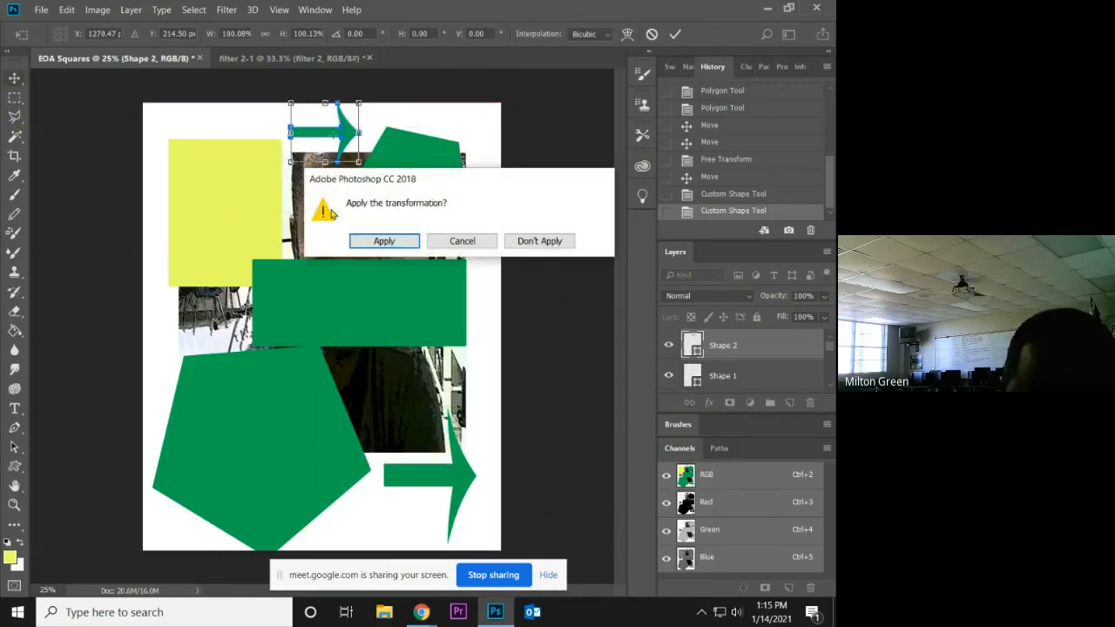
{"action": "left_click", "coordinate": [384, 241]}
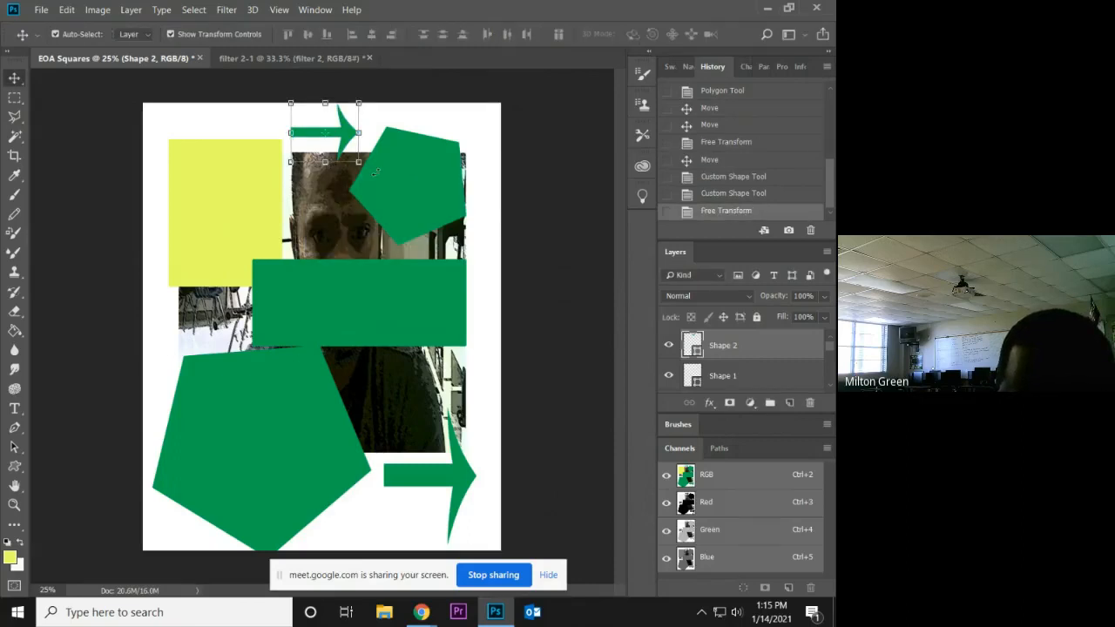
Enlarge the arrow at the page's upper edge to about 536 × 478 px with Free Transform and apply the transformation.
{"action": "key", "text": "ctrl+t"}
{"action": "left_click_drag", "start_coordinate": [359, 162], "coordinate": [371, 174]}
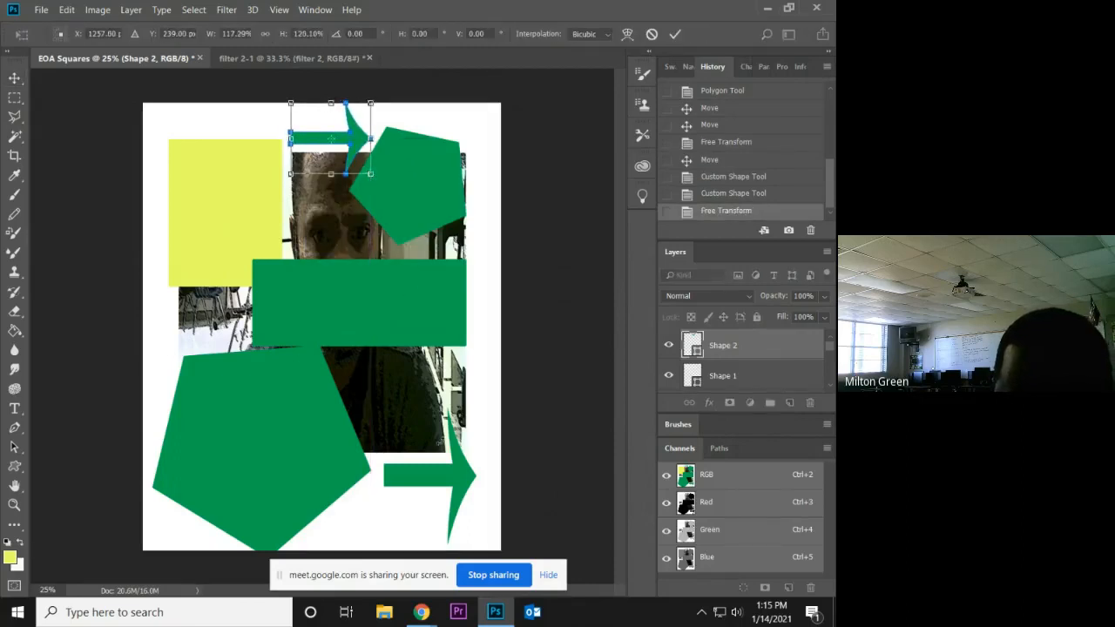
{"action": "left_click", "coordinate": [24, 476]}
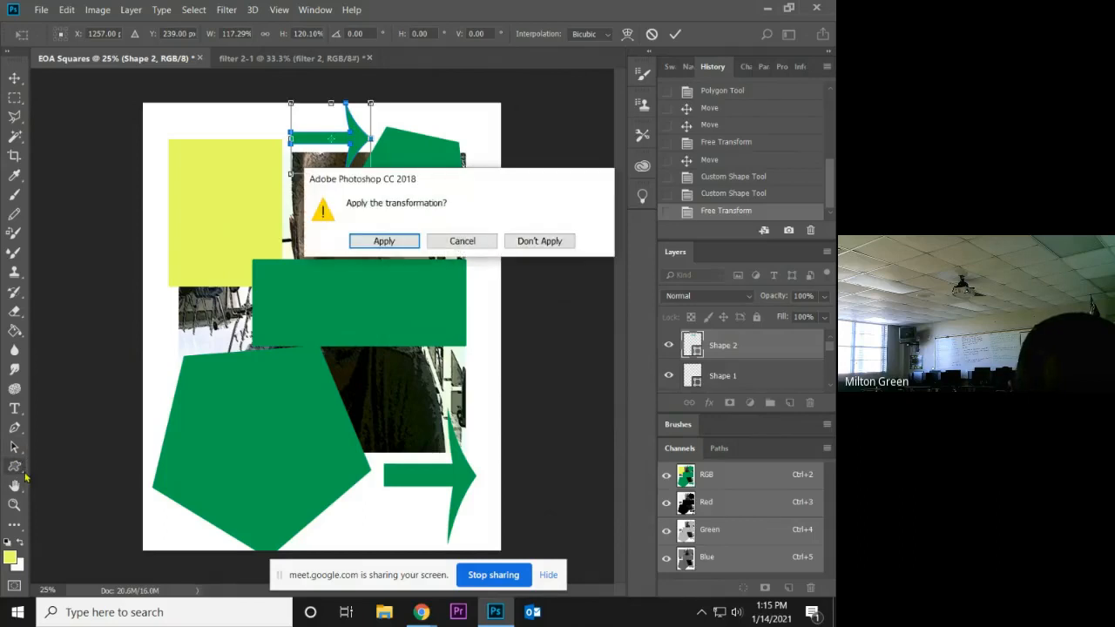
{"action": "left_click", "coordinate": [381, 242]}
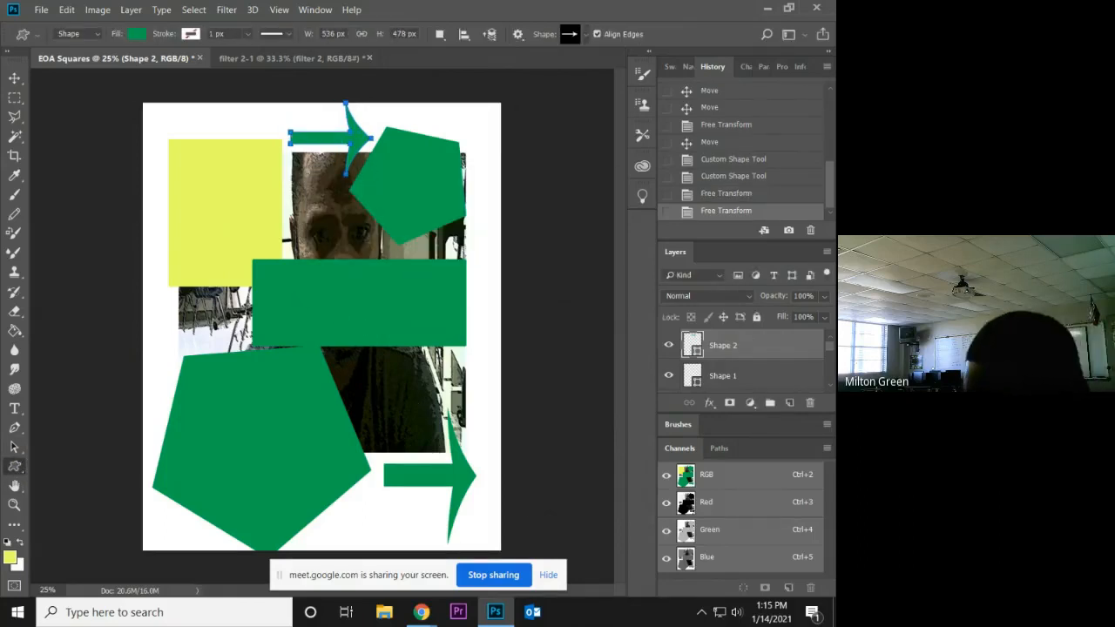
{"action": "scroll", "coordinate": [714, 366], "scroll_direction": "down", "scroll_amount": 2}
{"action": "scroll", "coordinate": [755, 366], "scroll_direction": "up", "scroll_amount": 2}
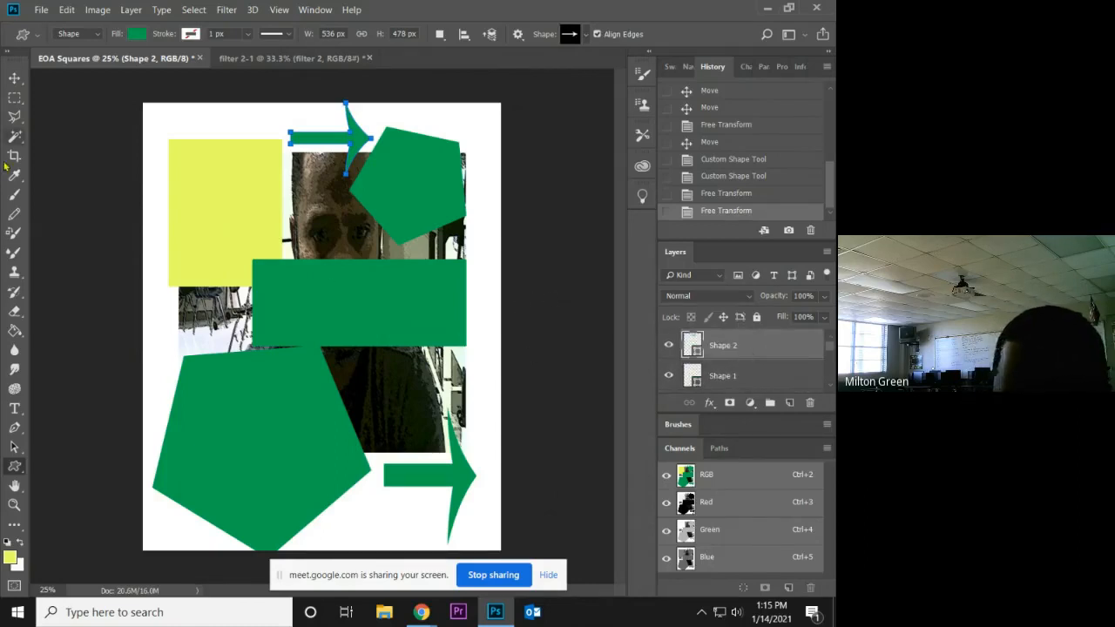
{"action": "left_click", "coordinate": [18, 81]}
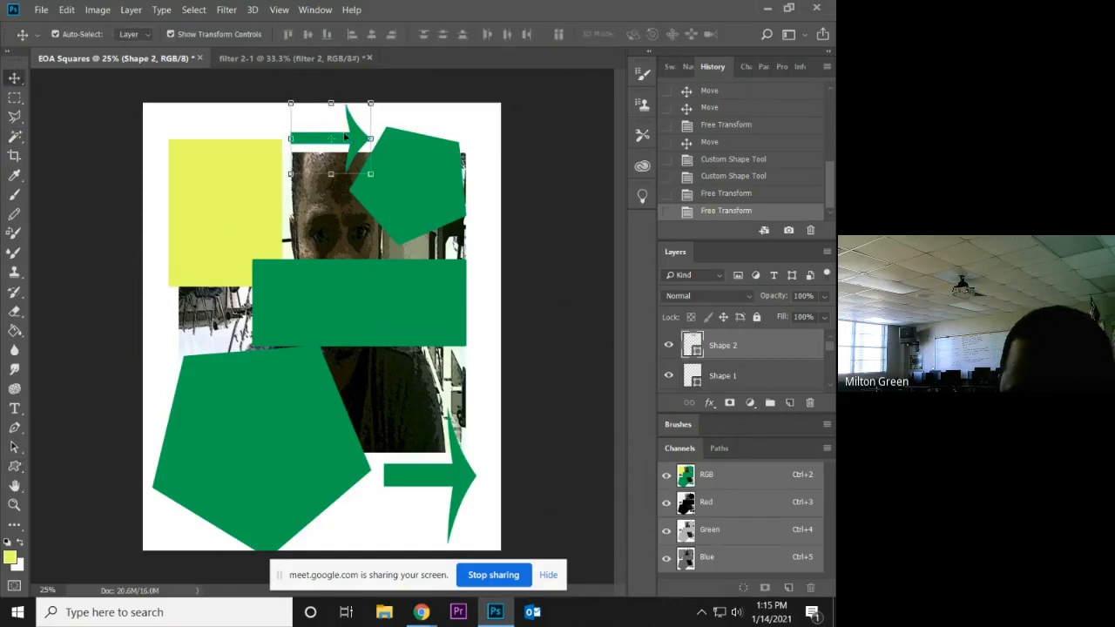
{"action": "key", "text": "ctrl+t"}
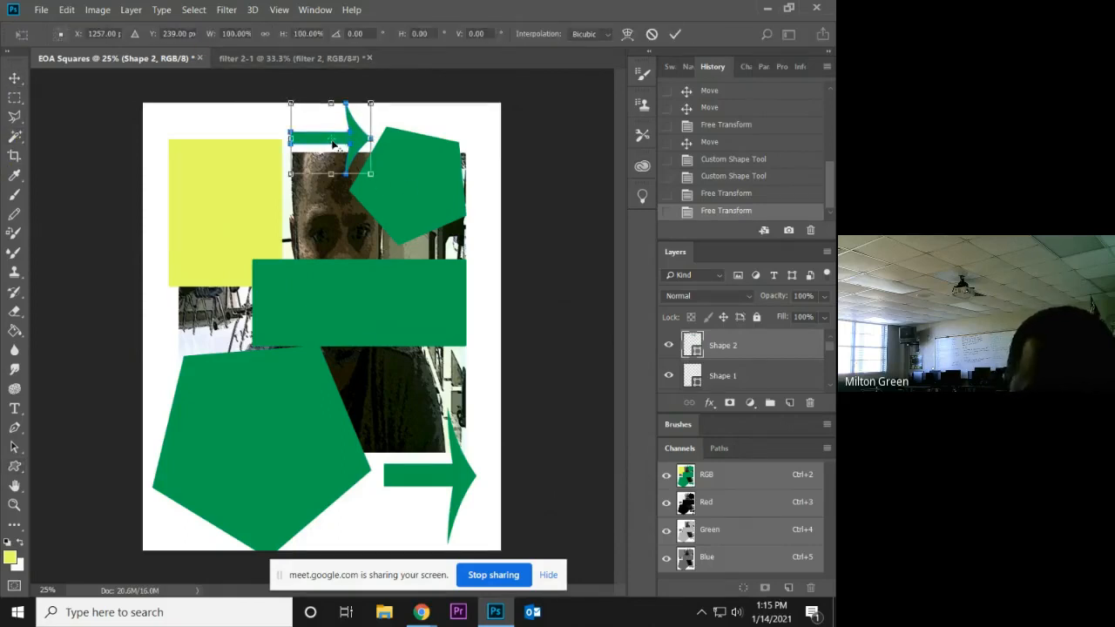
Change the fill of the arrow at the page's upper edge to light blue.
{"action": "left_click", "coordinate": [14, 466]}
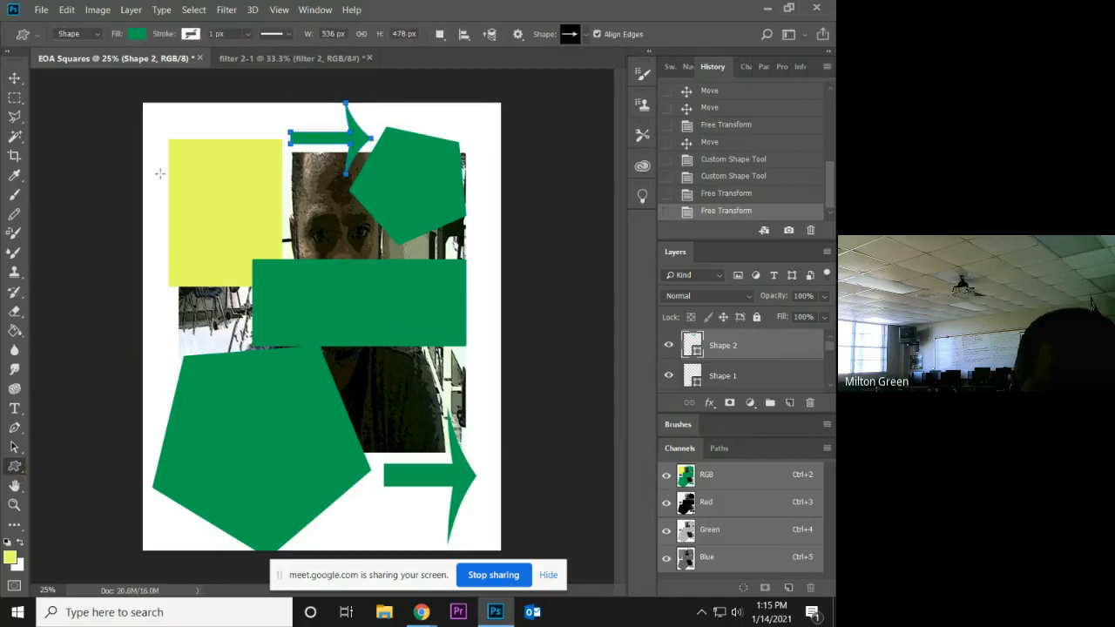
{"action": "left_click", "coordinate": [137, 35]}
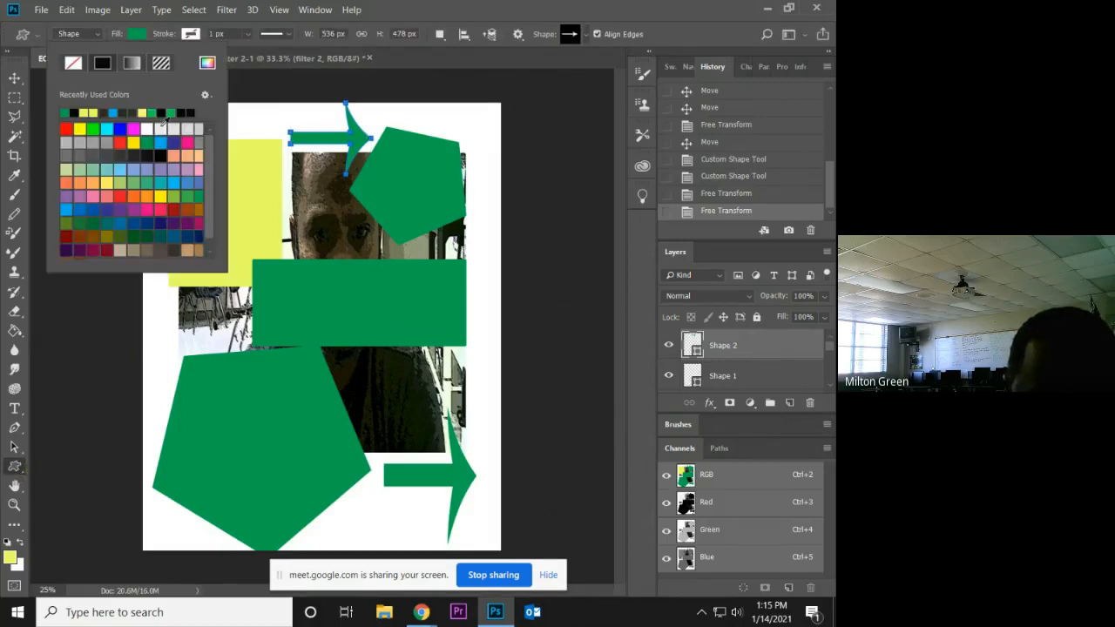
{"action": "left_click", "coordinate": [142, 168]}
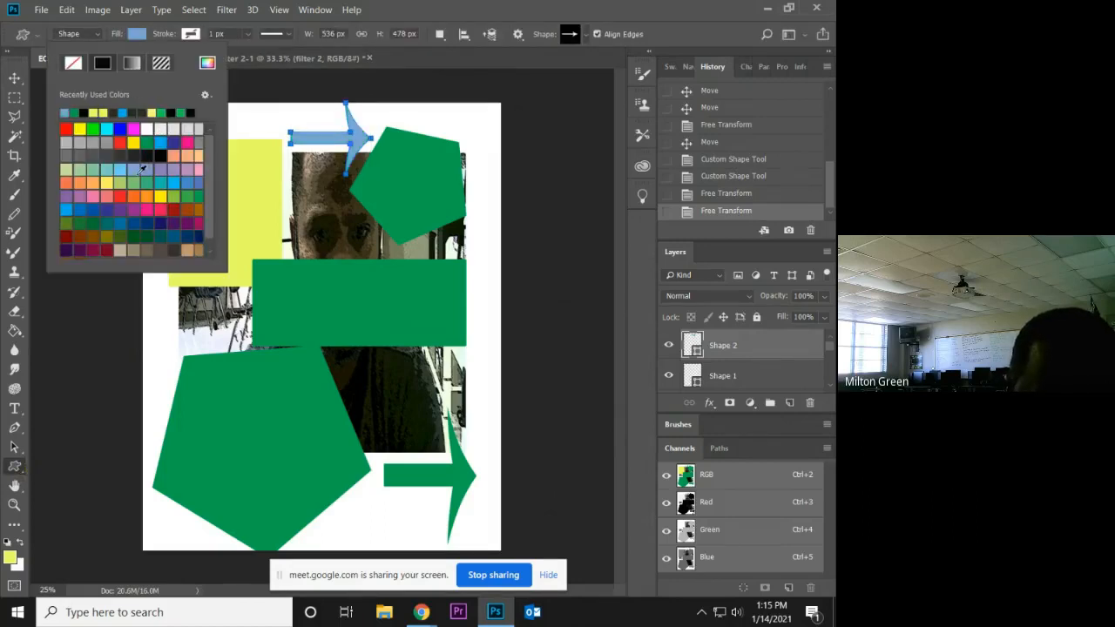
Add a light blue custom-shape arrow of 536 × 478 px on the large pentagon.
{"action": "left_click", "coordinate": [232, 426]}
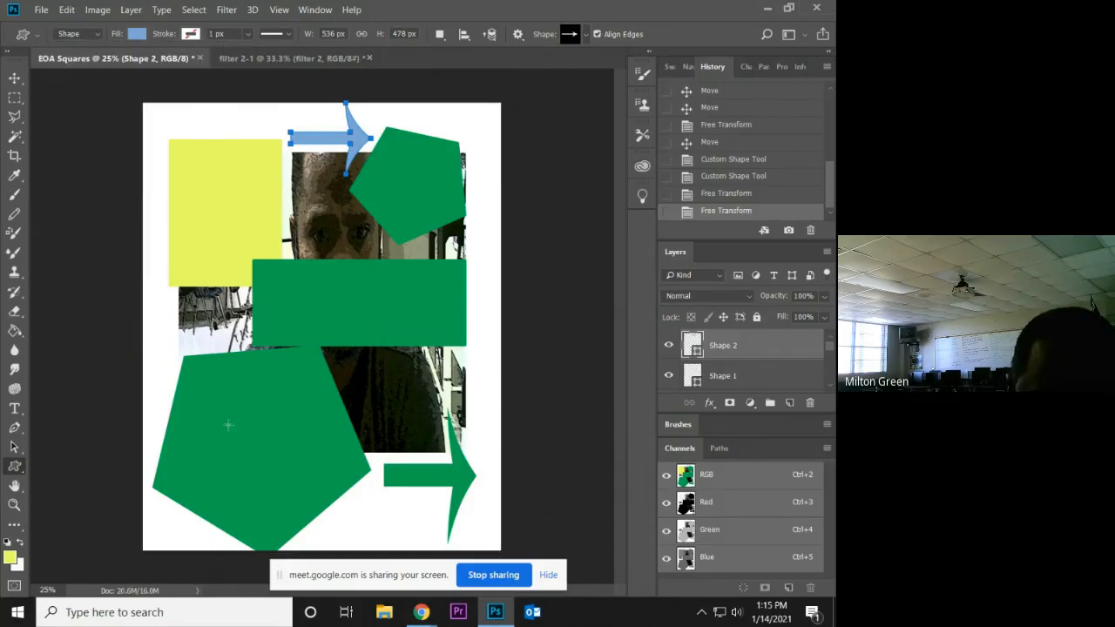
{"action": "left_click", "coordinate": [233, 427]}
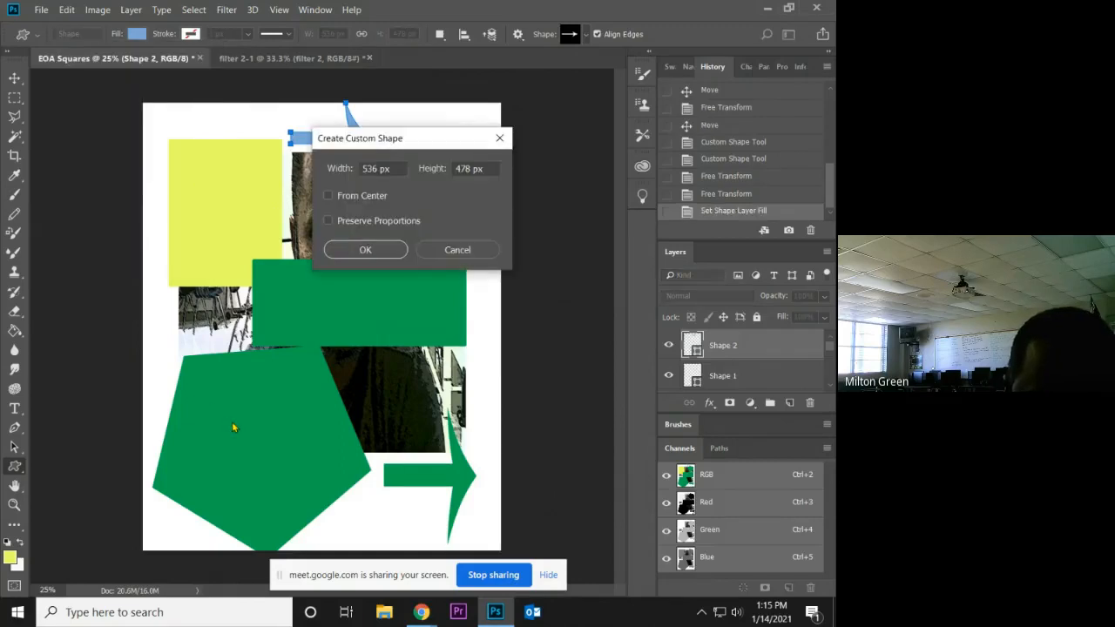
{"action": "left_click", "coordinate": [357, 251]}
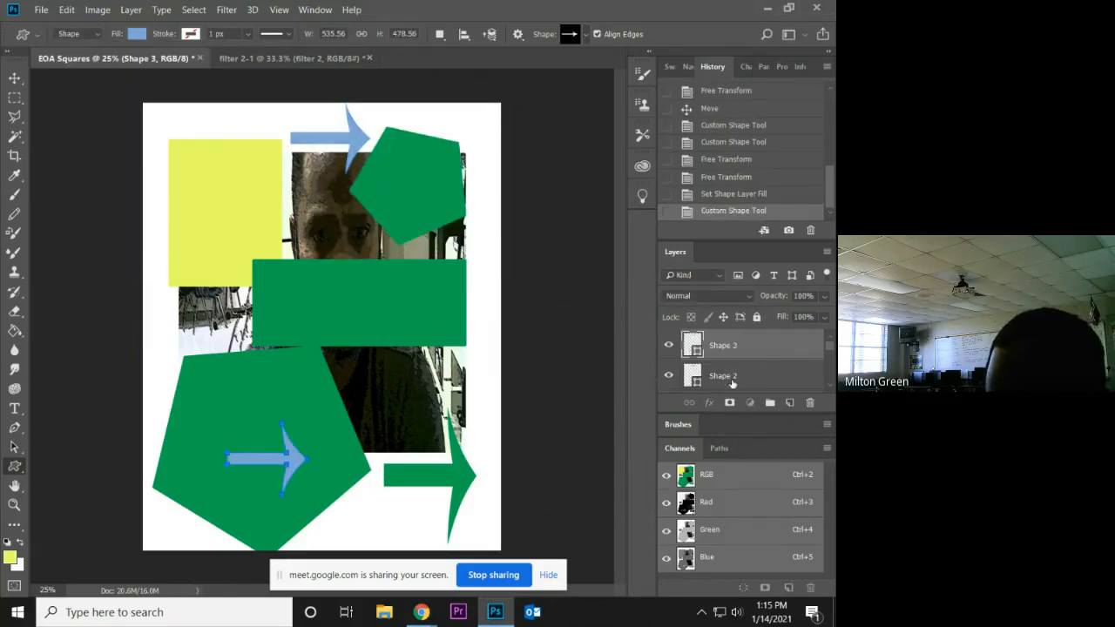
Select the rounded rectangle across the photo and try green, orange and salmon pink solid fills on it.
{"action": "left_click", "coordinate": [732, 380]}
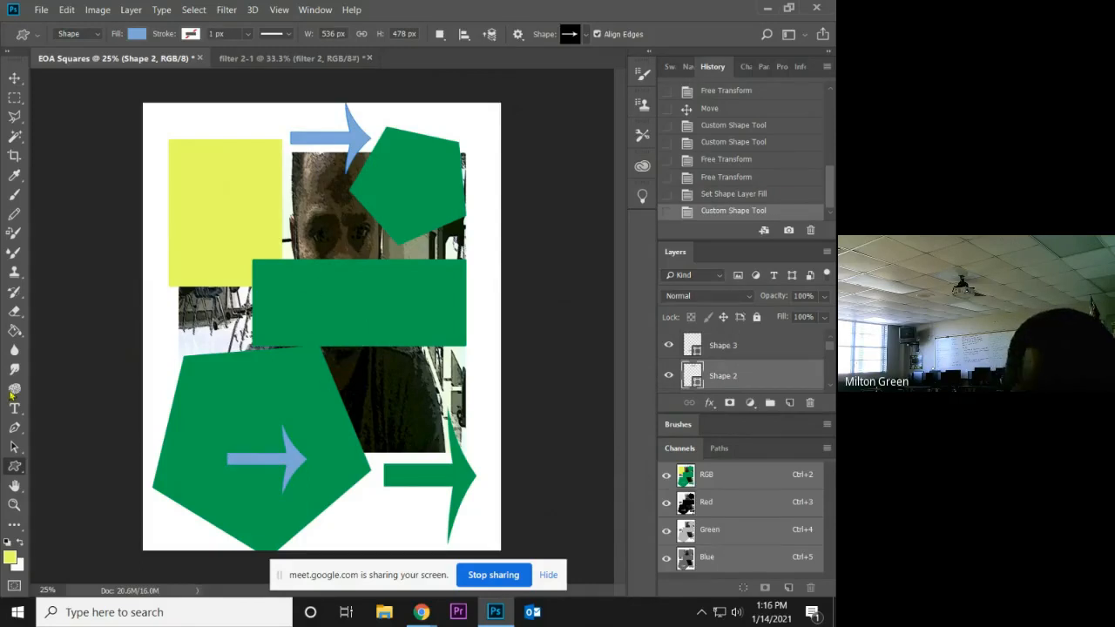
{"action": "left_click", "coordinate": [14, 79]}
{"action": "left_click", "coordinate": [345, 317]}
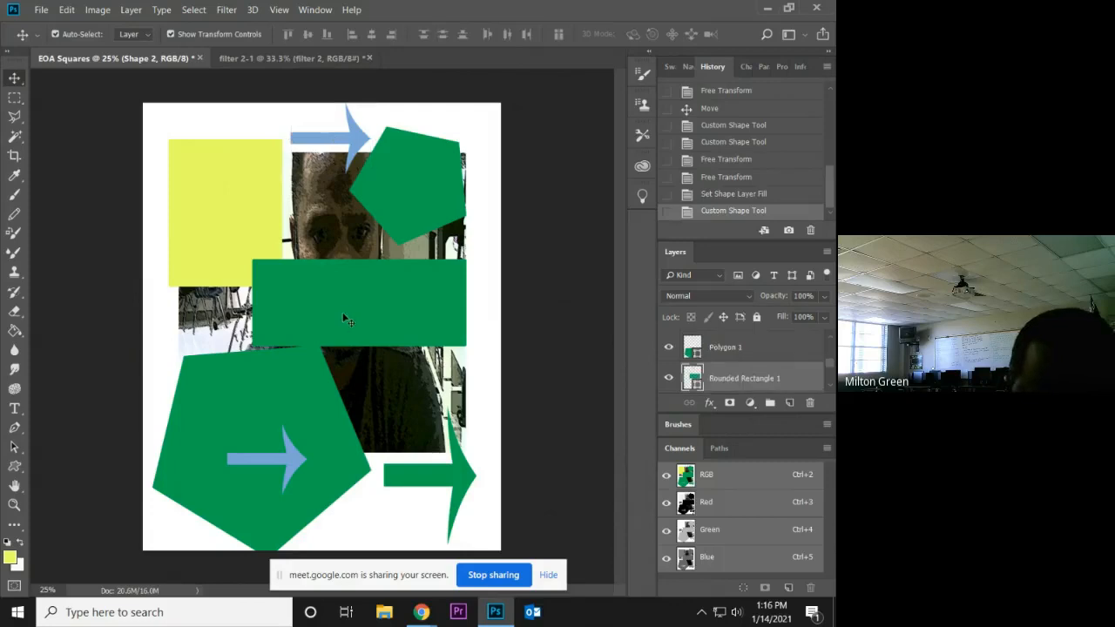
{"action": "left_click", "coordinate": [14, 466]}
{"action": "left_click", "coordinate": [138, 33]}
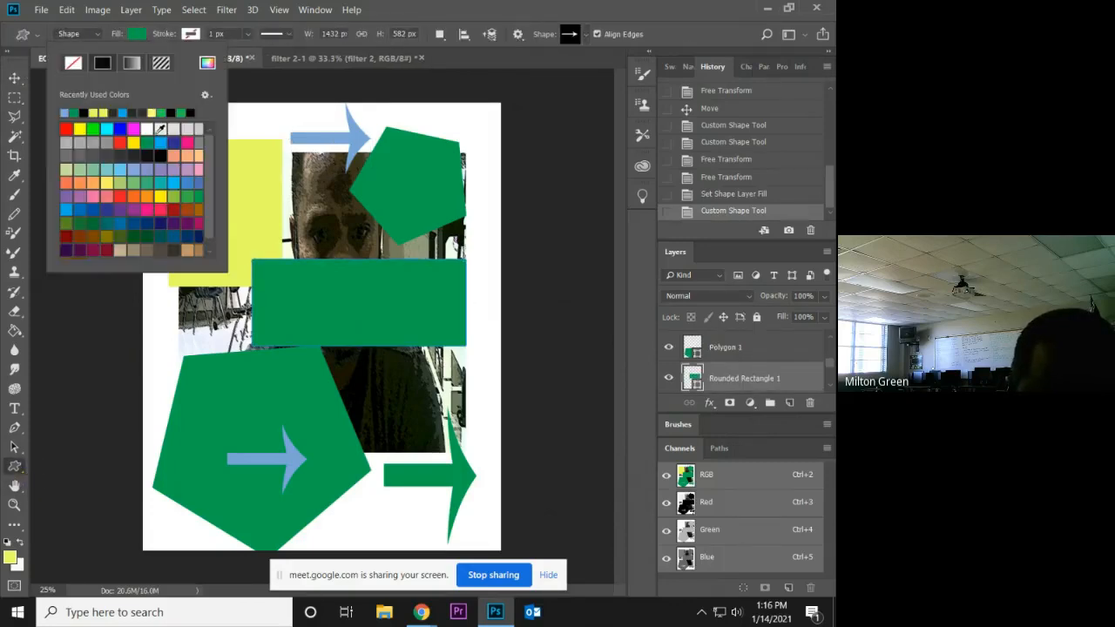
{"action": "left_click", "coordinate": [134, 184]}
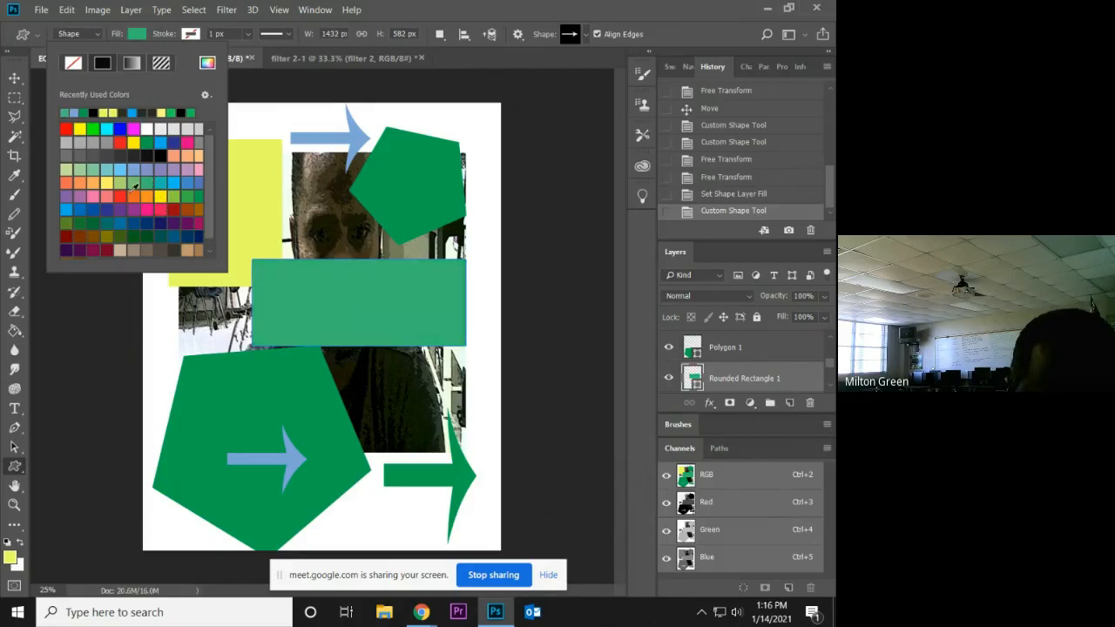
{"action": "left_click", "coordinate": [120, 195]}
{"action": "left_click", "coordinate": [104, 186]}
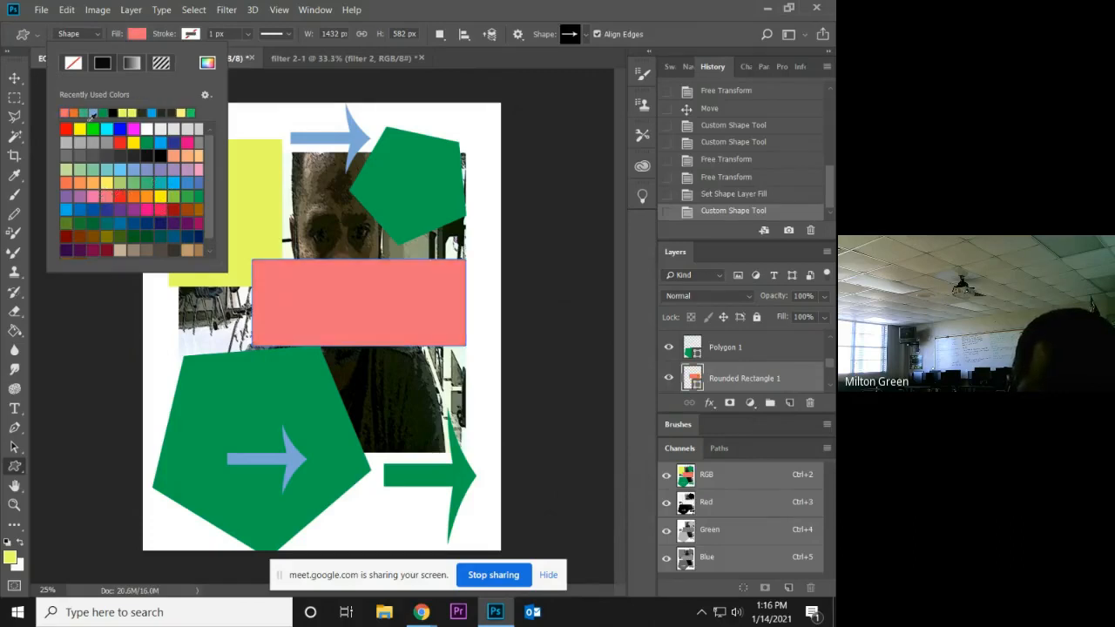
Try a black-and-white gradient, no fill and a concentric-squares pattern as the rounded rectangle's fill.
{"action": "left_click", "coordinate": [132, 64]}
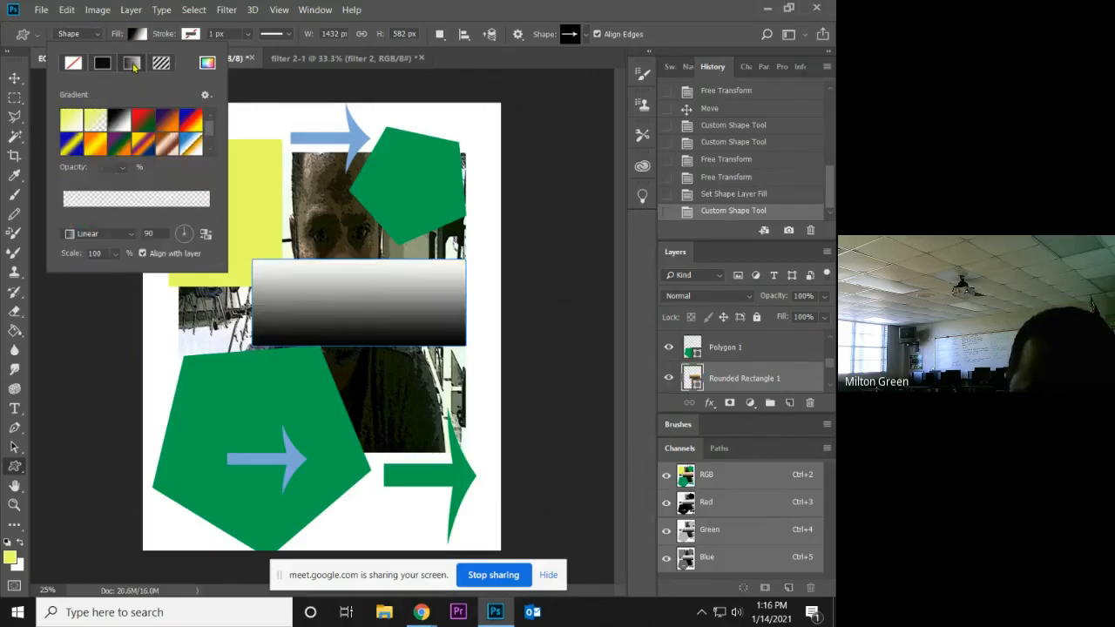
{"action": "left_click", "coordinate": [74, 66]}
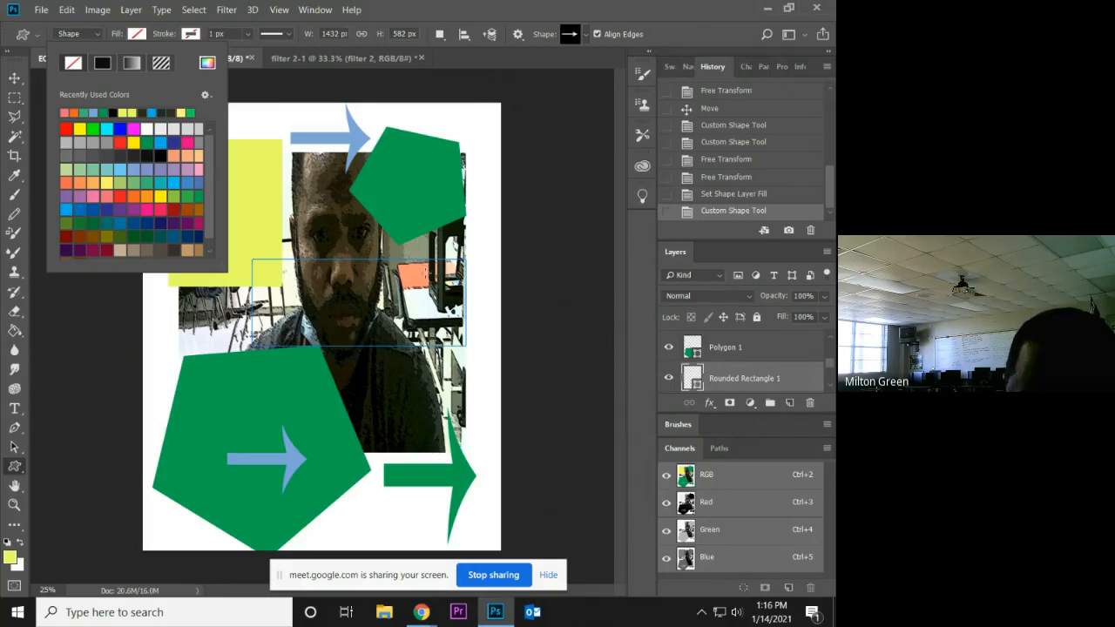
{"action": "left_click", "coordinate": [161, 65]}
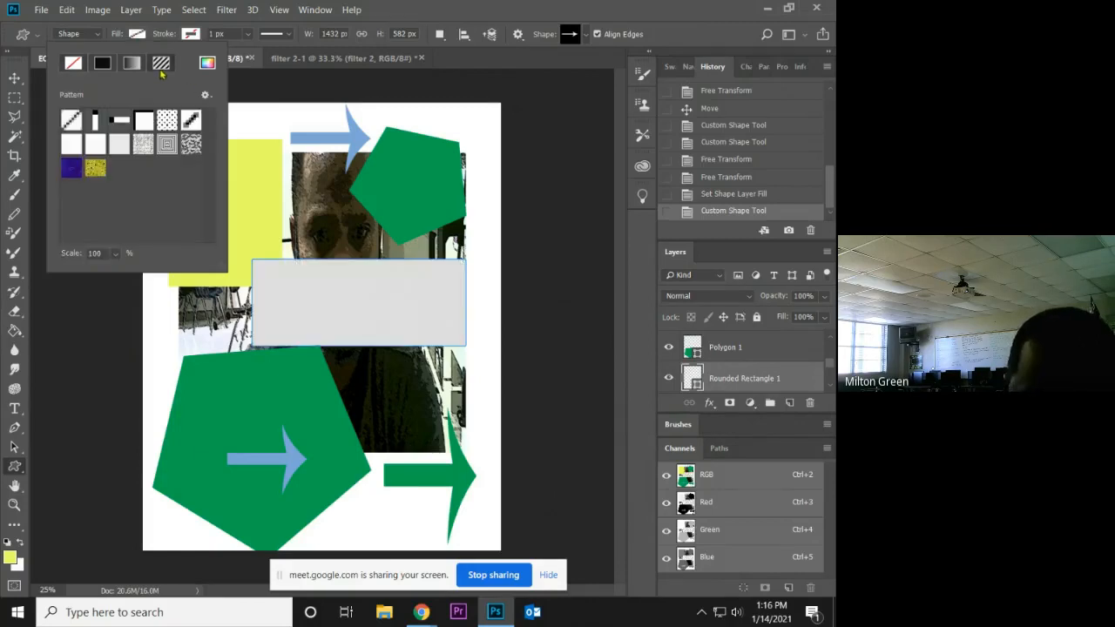
{"action": "left_click", "coordinate": [169, 143]}
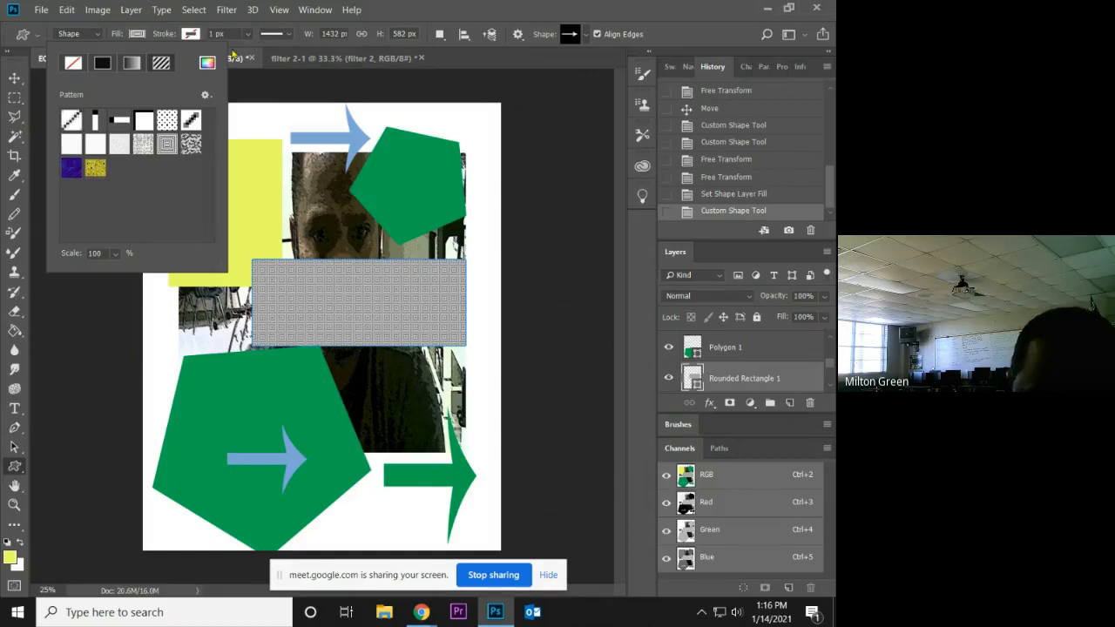
Remove the rounded rectangle's fill and give it a black stroke of about 113.84 px.
{"action": "left_click", "coordinate": [103, 67]}
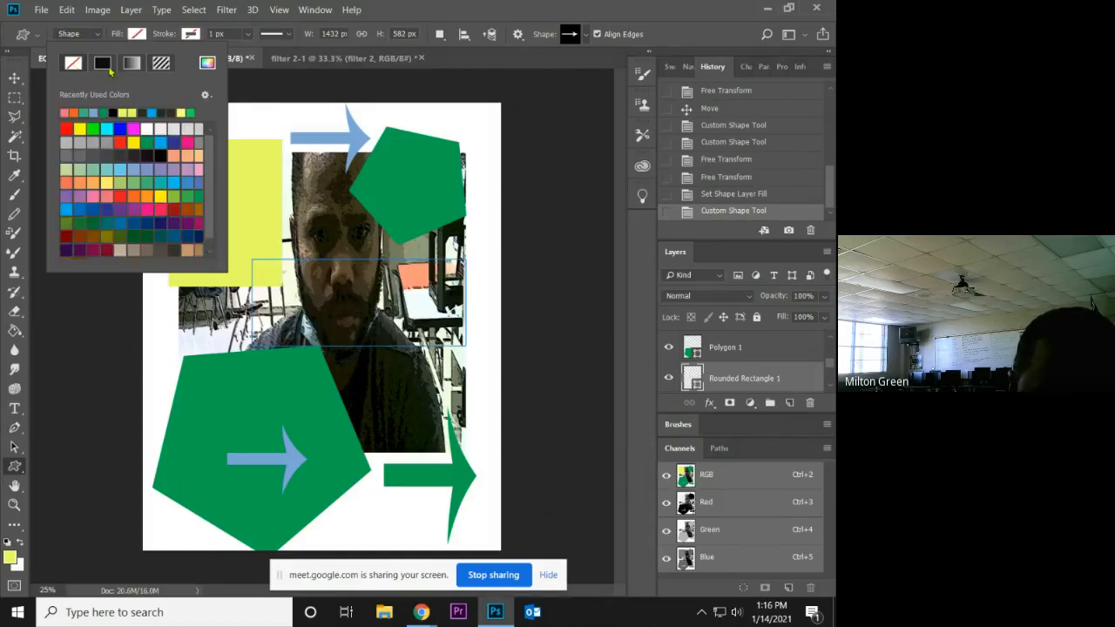
{"action": "left_click", "coordinate": [250, 33]}
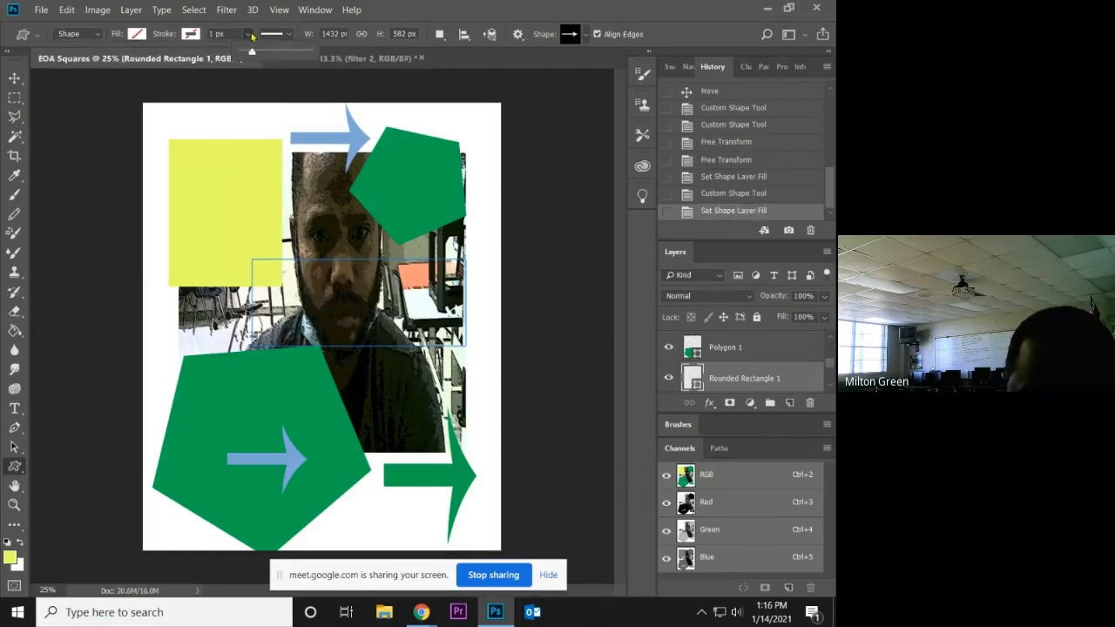
{"action": "left_click_drag", "start_coordinate": [250, 53], "coordinate": [280, 59]}
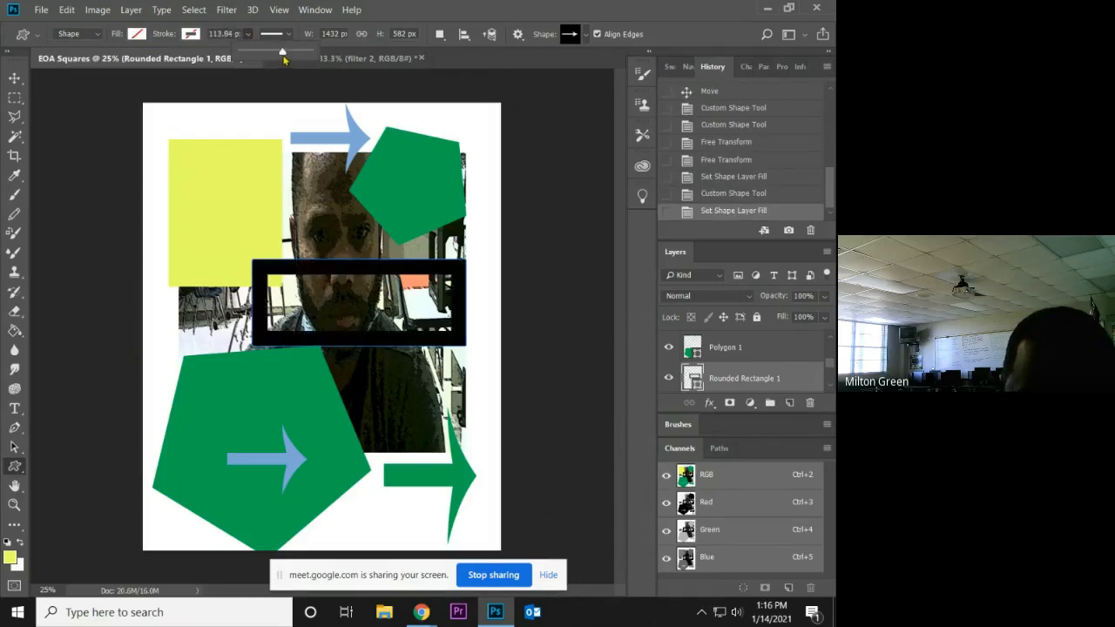
Try placing a 1432 × 582 px black-stroked arrow beside the rounded rectangle, and revert the document to the stroke change.
{"action": "left_click", "coordinate": [465, 246]}
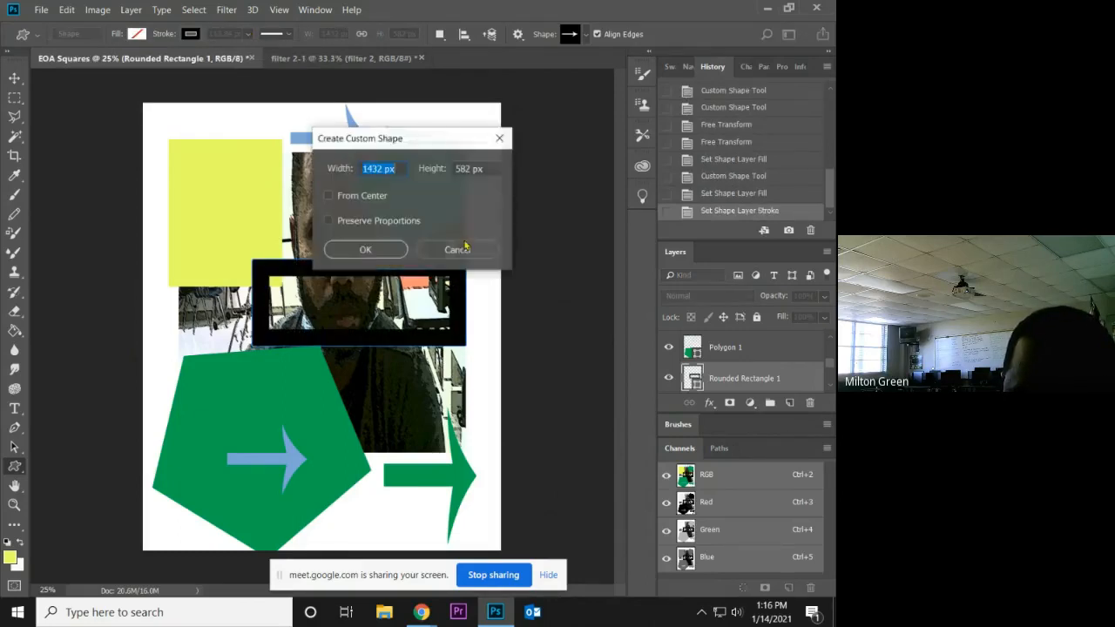
{"action": "left_click", "coordinate": [365, 250]}
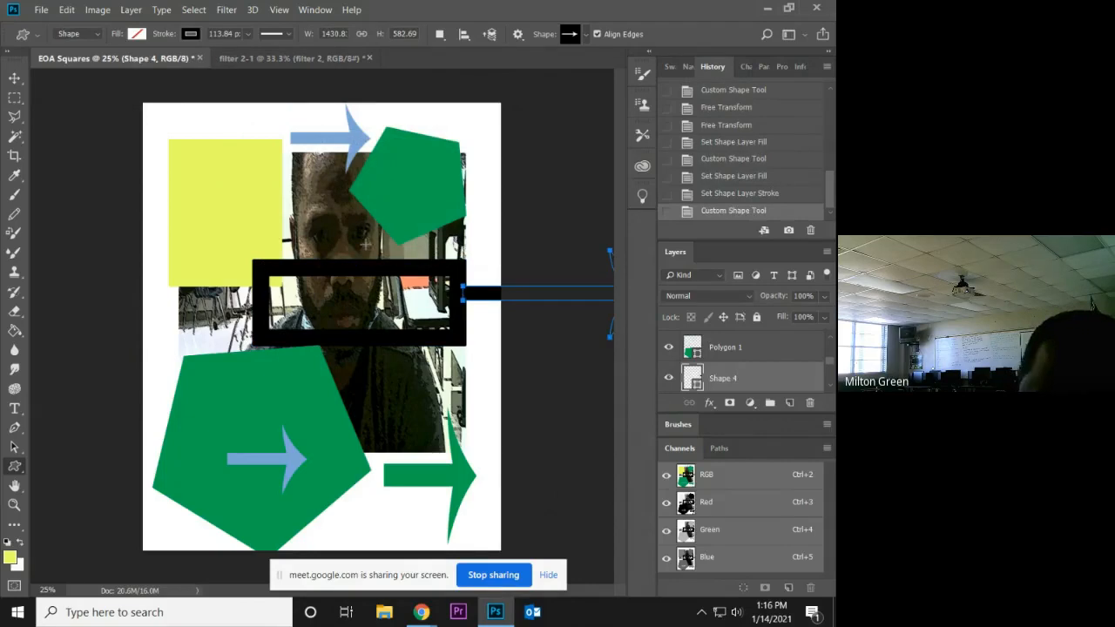
{"action": "left_click", "coordinate": [727, 200]}
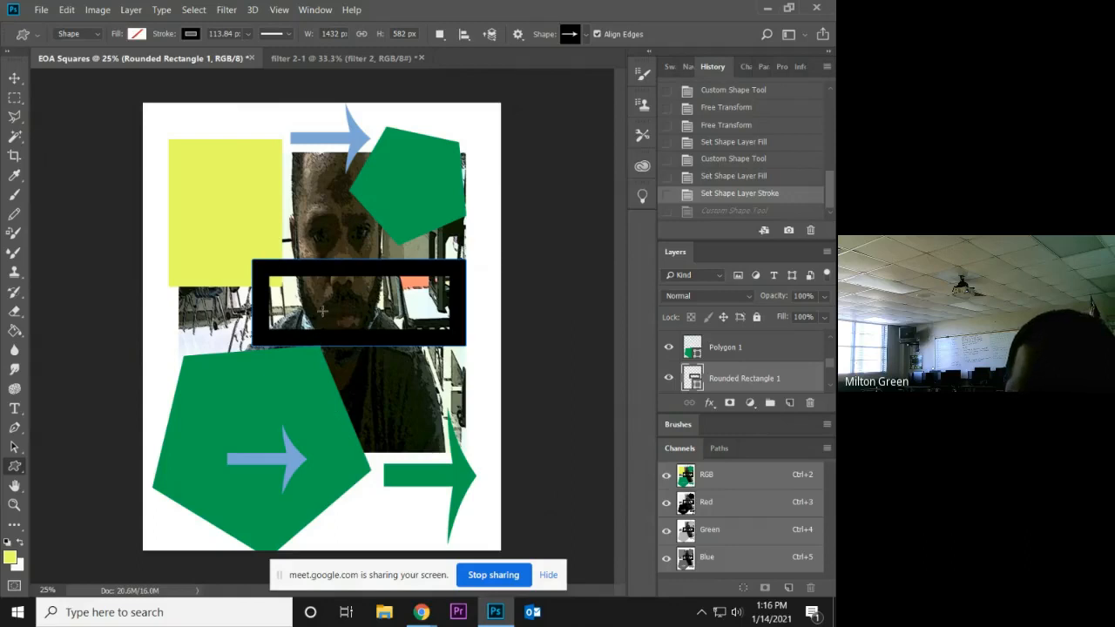
Select the large green pentagon with the Move tool and try varying its layer opacity, ending at 100%.
{"action": "left_click", "coordinate": [14, 78]}
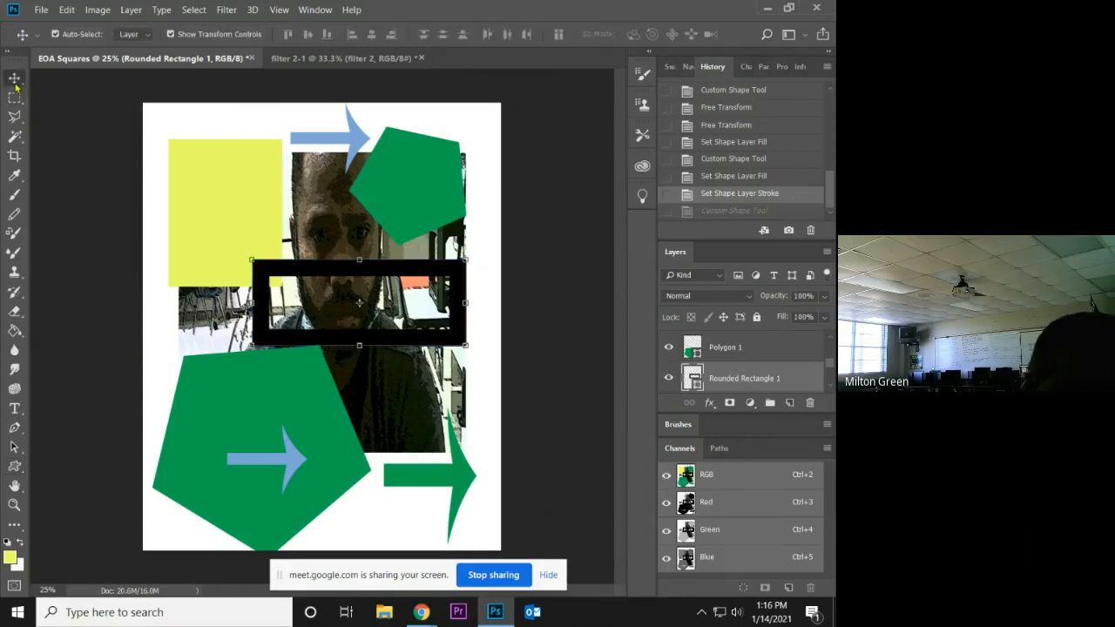
{"action": "left_click", "coordinate": [313, 420]}
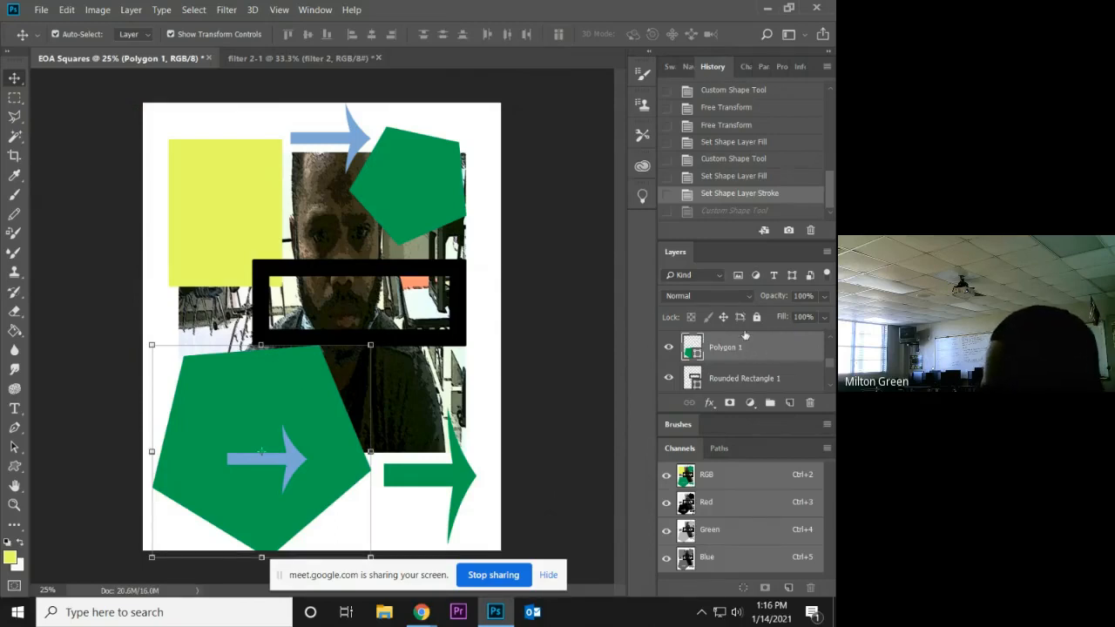
{"action": "left_click", "coordinate": [825, 299]}
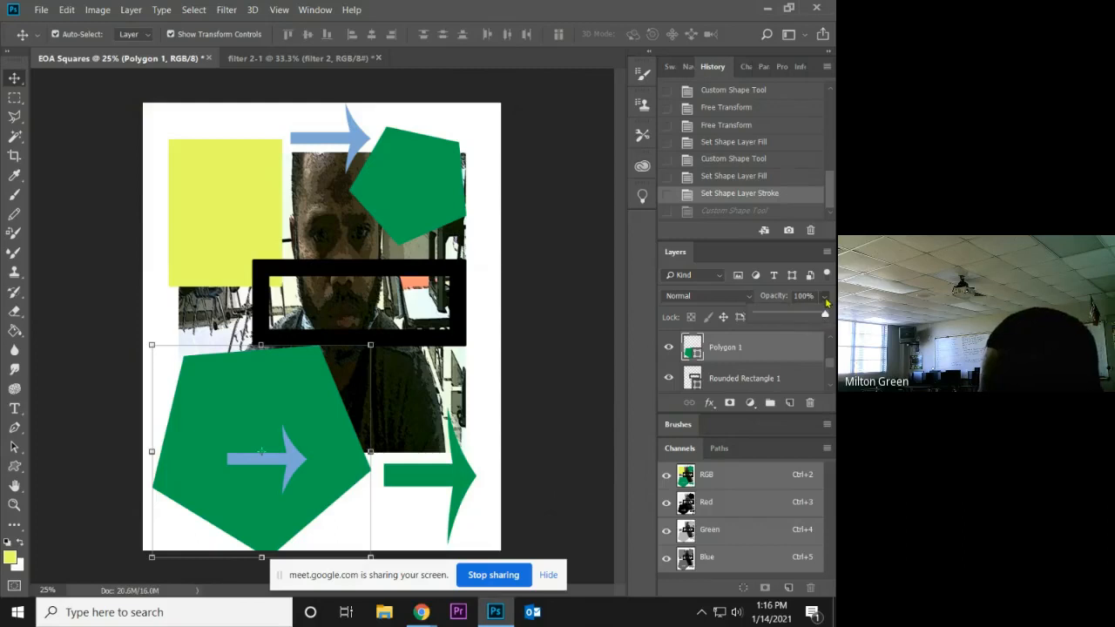
{"action": "mouse_move", "coordinate": [826, 320]}
{"action": "left_mouse_down"}
{"action": "mouse_move", "coordinate": [775, 320]}
{"action": "mouse_move", "coordinate": [834, 320]}
{"action": "left_mouse_up"}
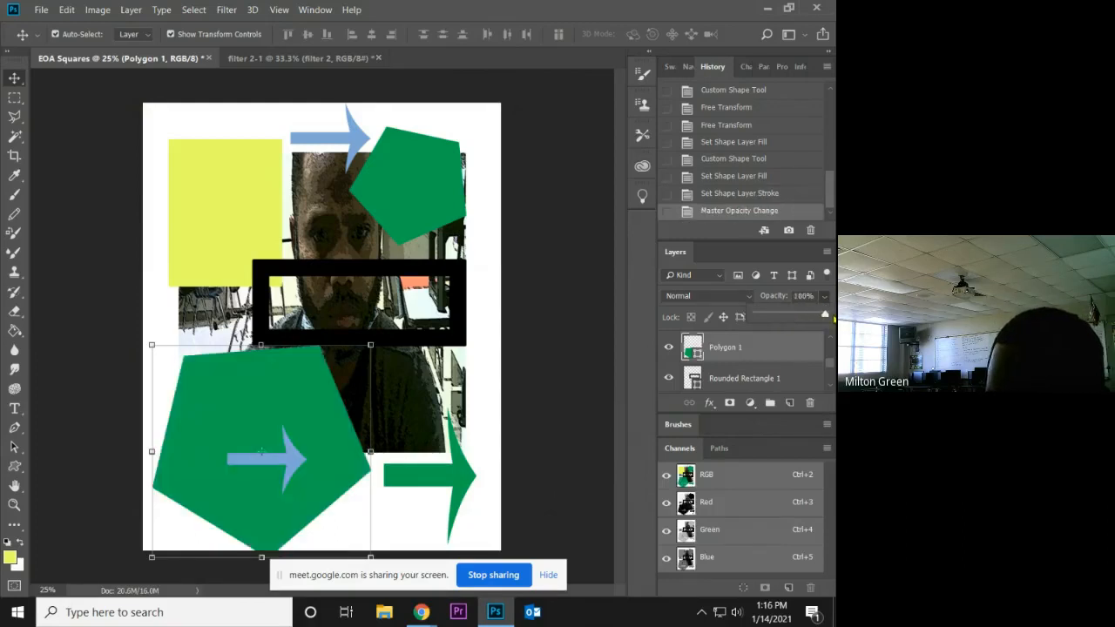
Try the Dissolve and Overlay blending modes on the large green pentagon.
{"action": "left_click", "coordinate": [741, 296]}
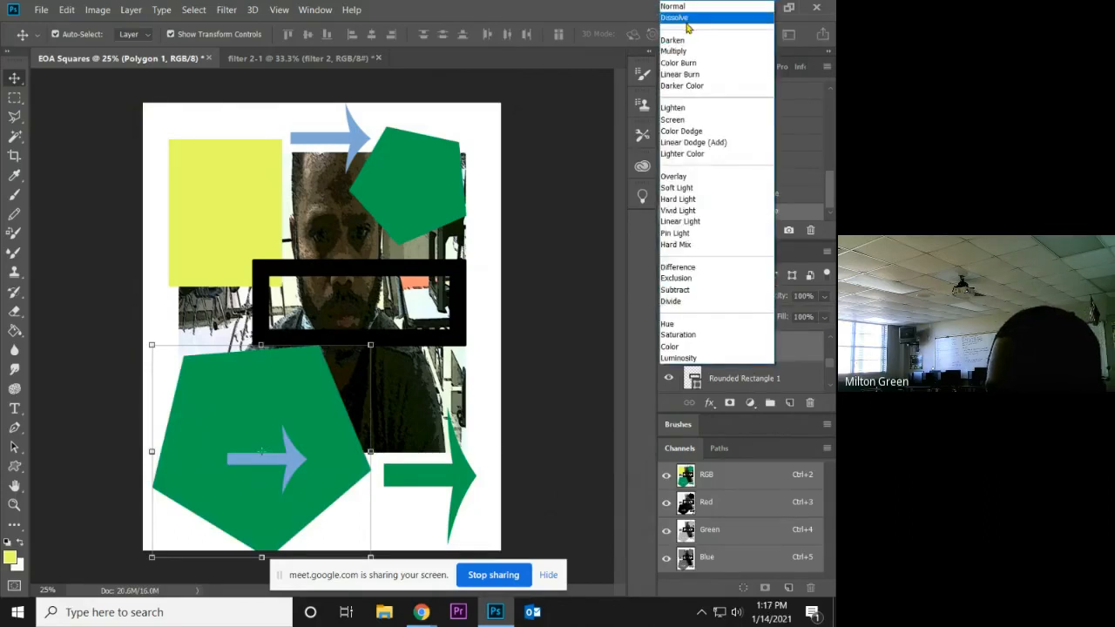
{"action": "left_click", "coordinate": [688, 19]}
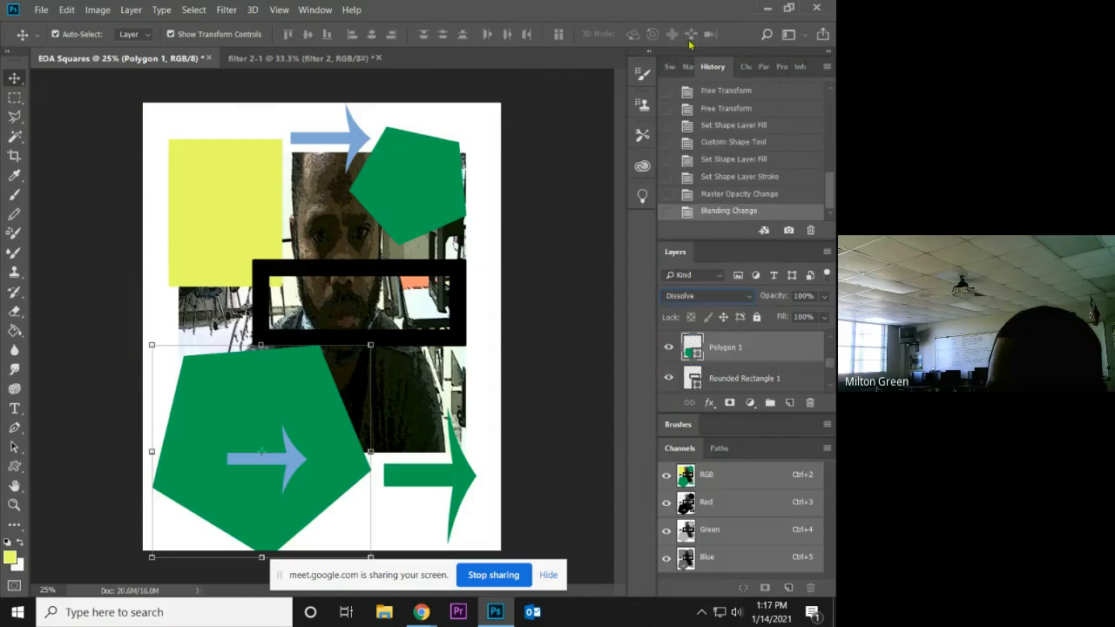
{"action": "left_click", "coordinate": [747, 301]}
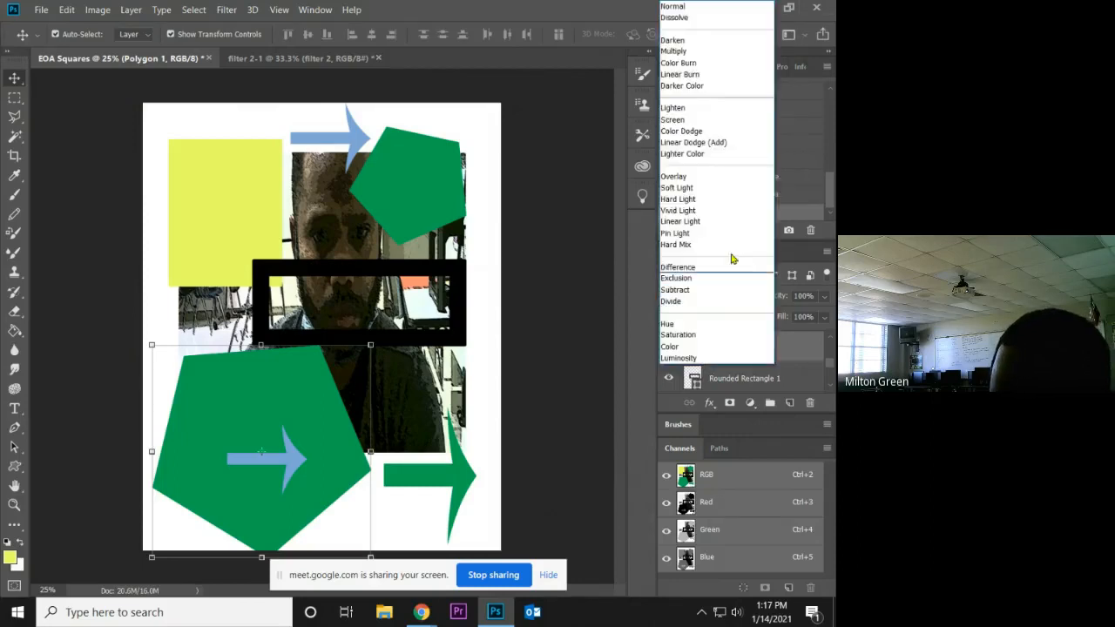
{"action": "left_click", "coordinate": [711, 177]}
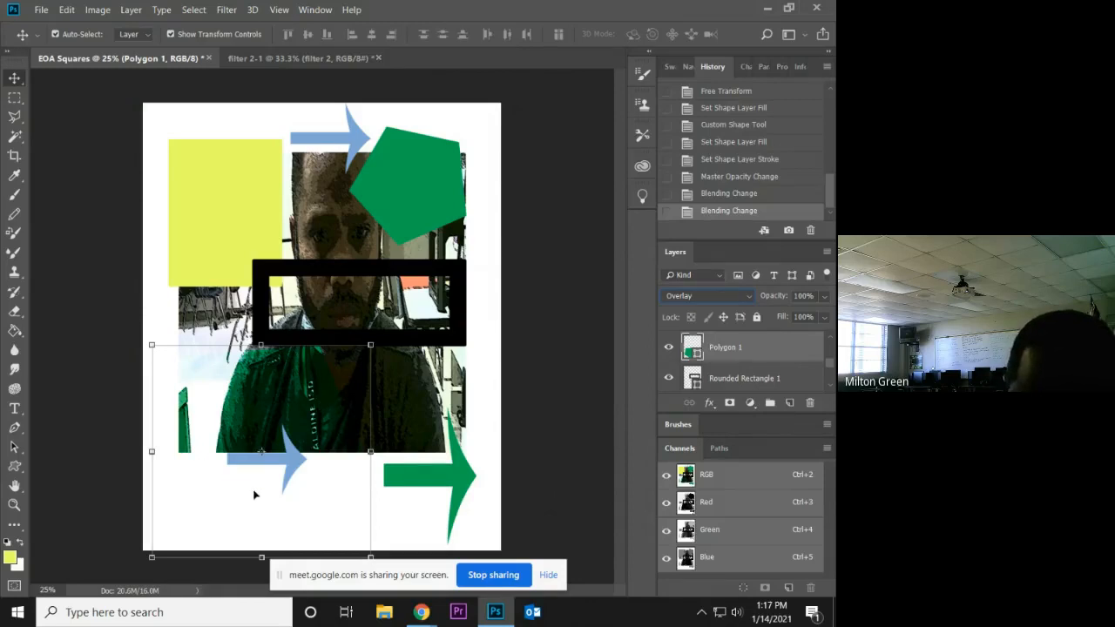
Select the Background layer and set the foreground color to dark gray #585855.
{"action": "scroll", "coordinate": [834, 370], "scroll_direction": "down", "scroll_amount": 2}
{"action": "left_click", "coordinate": [741, 378]}
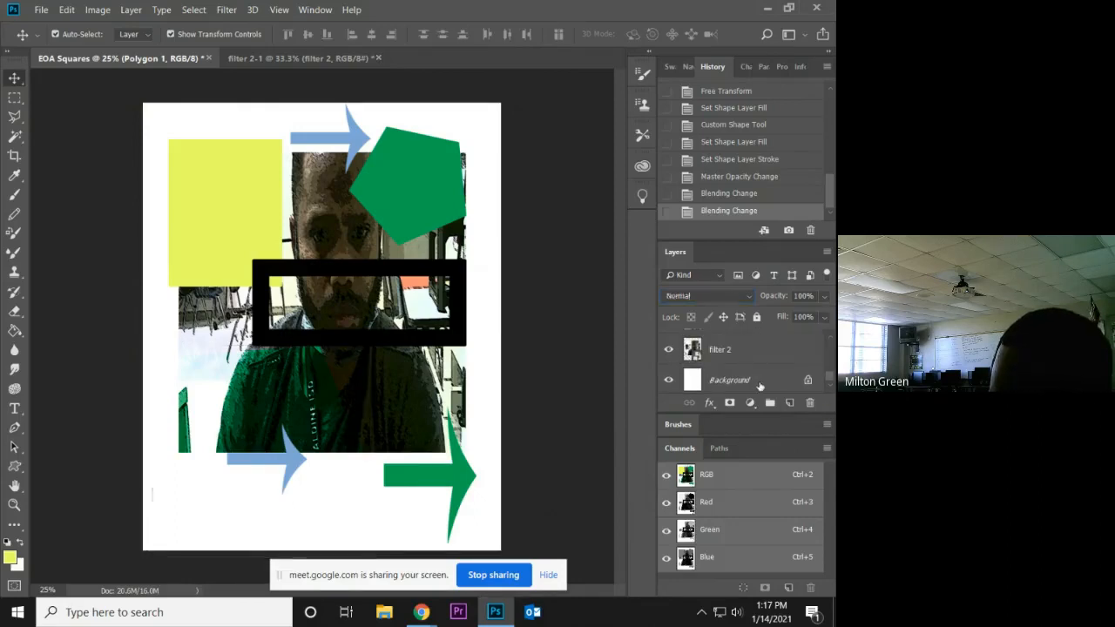
{"action": "left_click", "coordinate": [10, 559]}
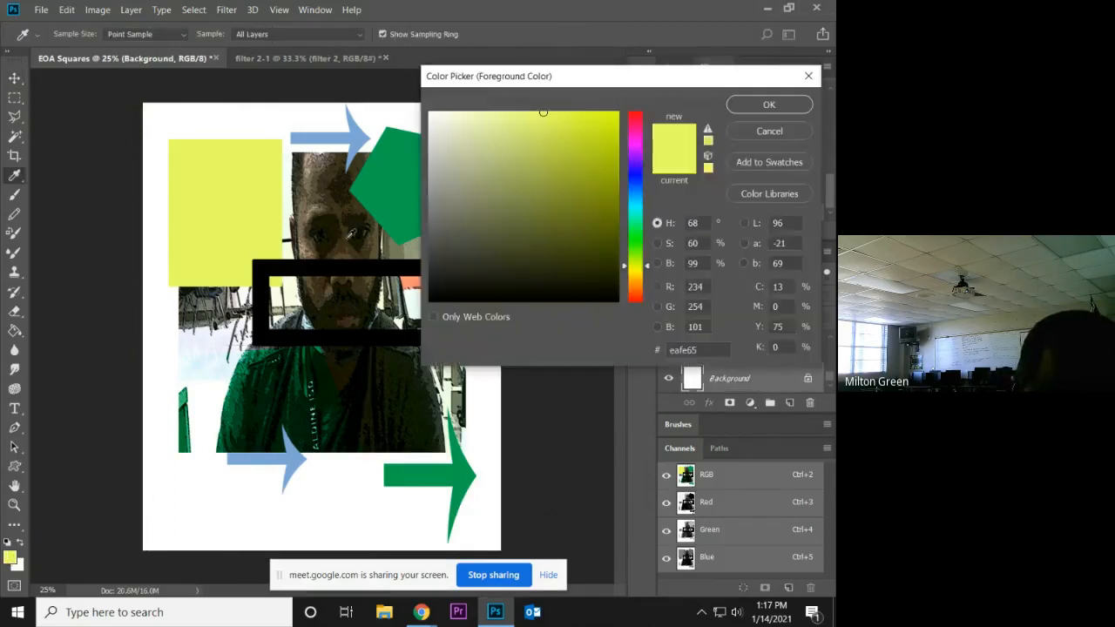
{"action": "left_click", "coordinate": [436, 237]}
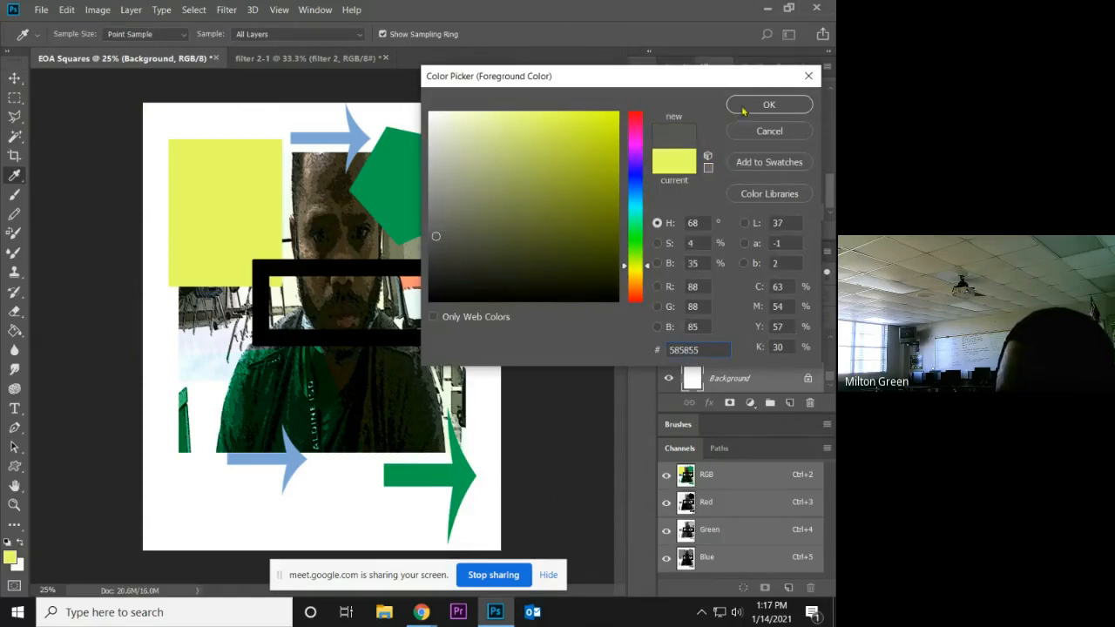
{"action": "left_click", "coordinate": [743, 111]}
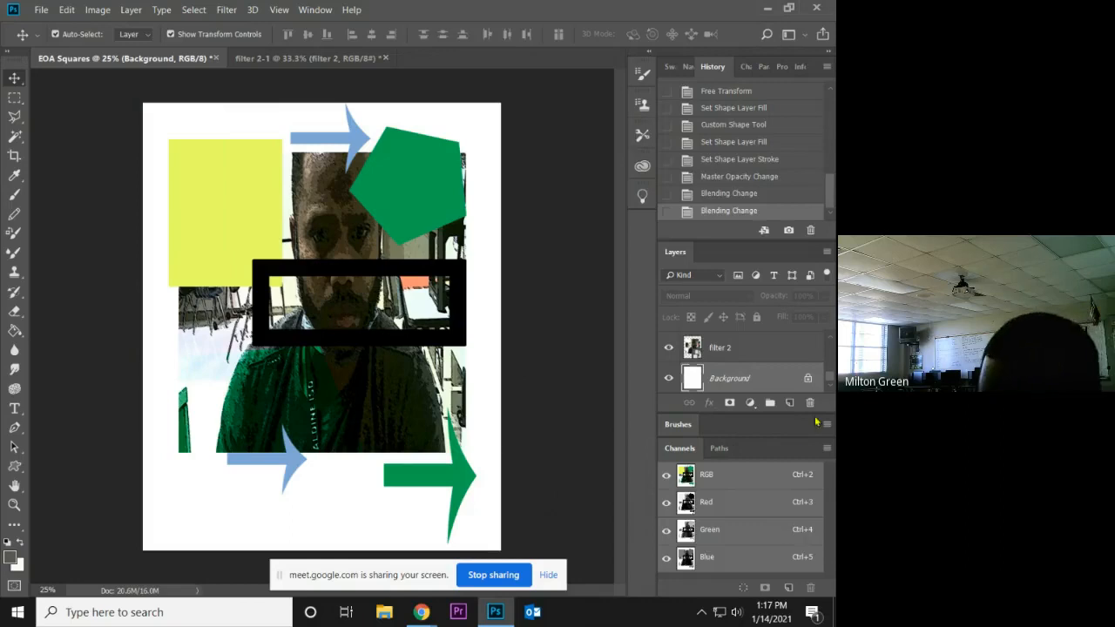
Add a new layer directly above the Background and fill it with the dark gray foreground color using the Paint Bucket.
{"action": "left_click", "coordinate": [790, 403]}
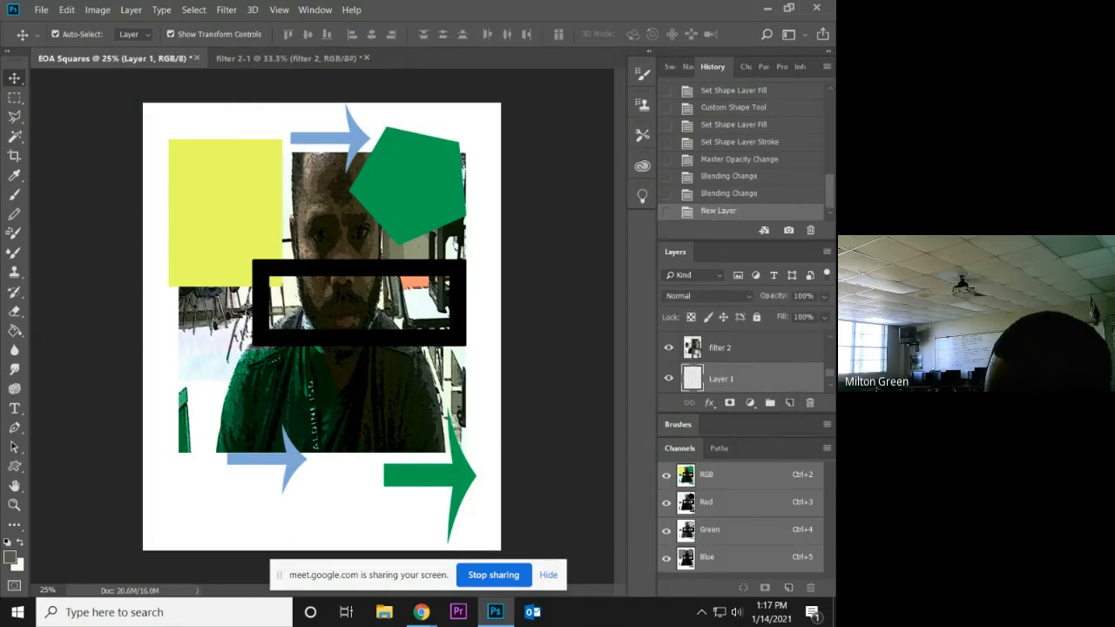
{"action": "scroll", "coordinate": [830, 371], "scroll_direction": "up", "scroll_amount": 1}
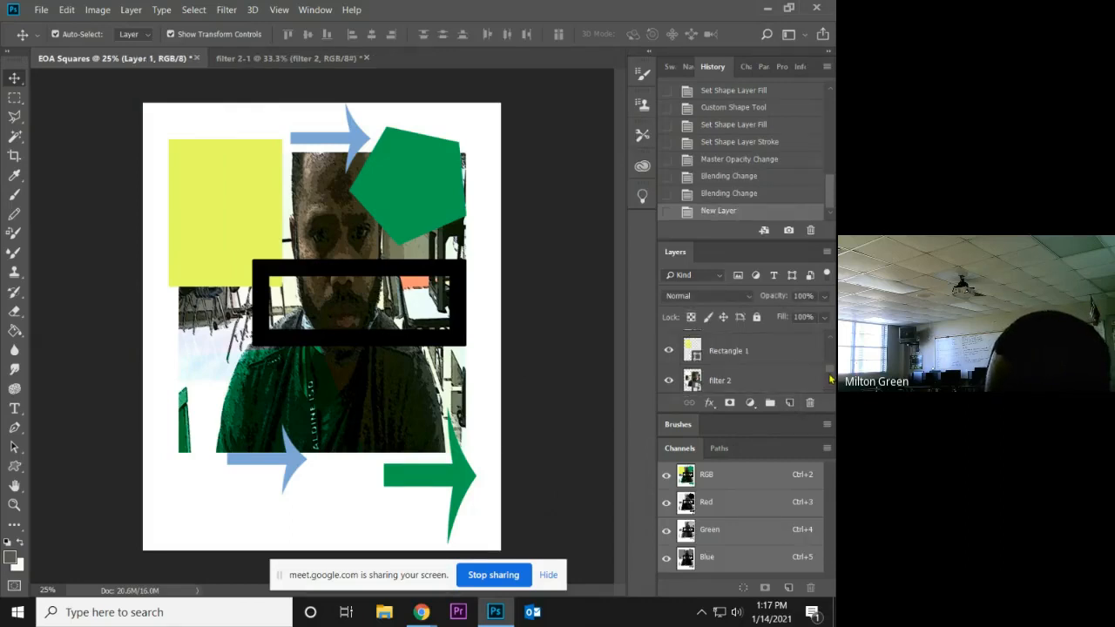
{"action": "scroll", "coordinate": [831, 377], "scroll_direction": "down", "scroll_amount": 2}
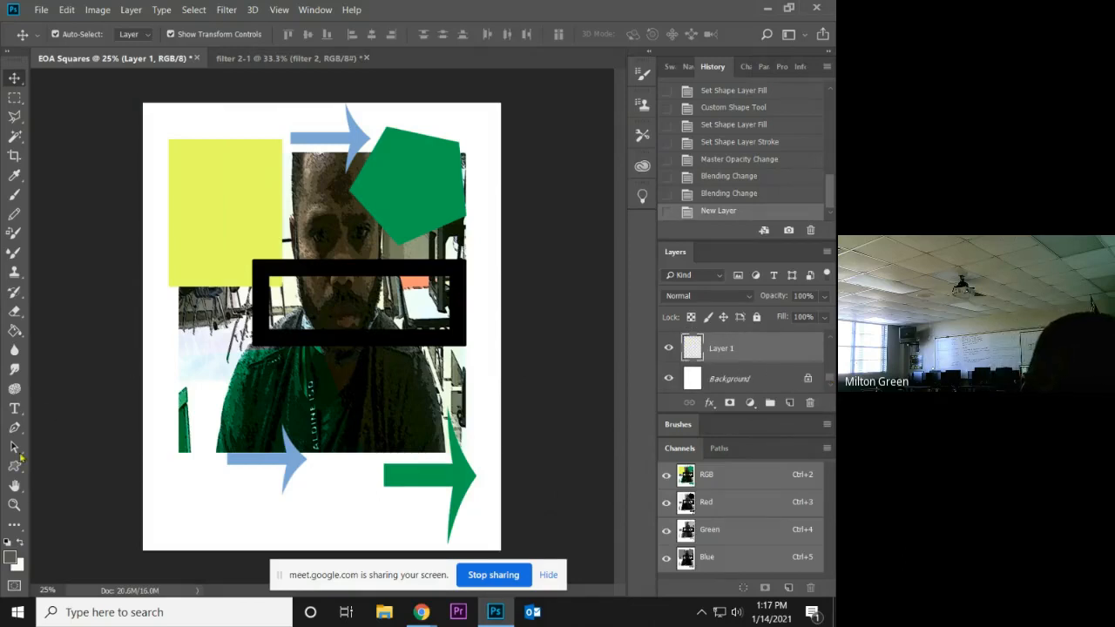
{"action": "left_click", "coordinate": [15, 330]}
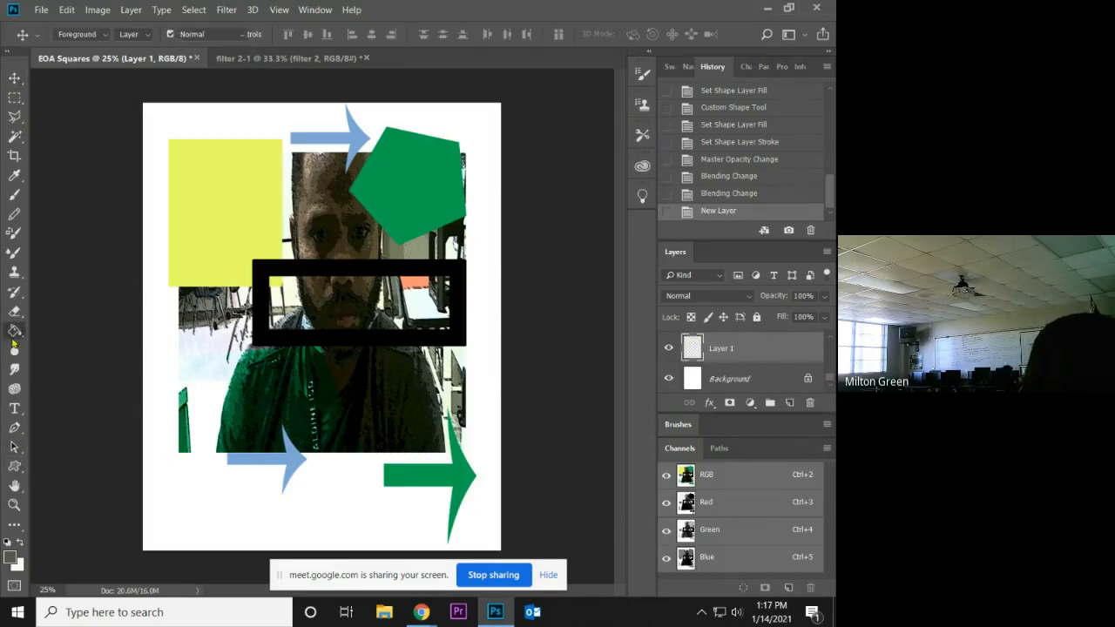
{"action": "left_click", "coordinate": [178, 485]}
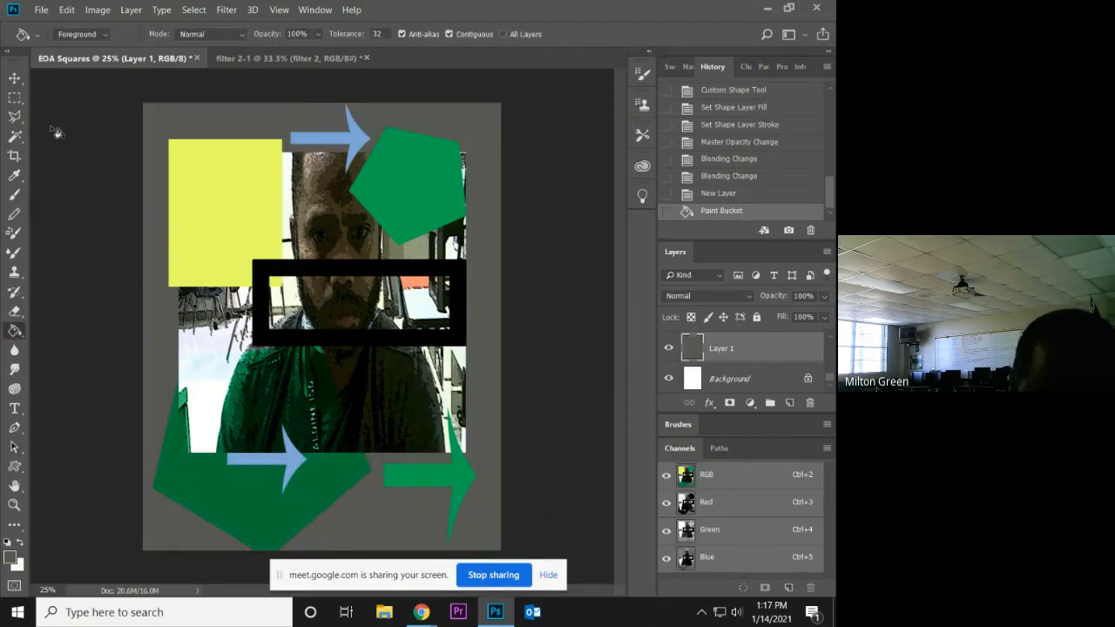
Try Screen and Color Dodge on the large green pentagon, and set its blending mode to Lighten.
{"action": "left_click", "coordinate": [14, 78]}
{"action": "left_click", "coordinate": [273, 520]}
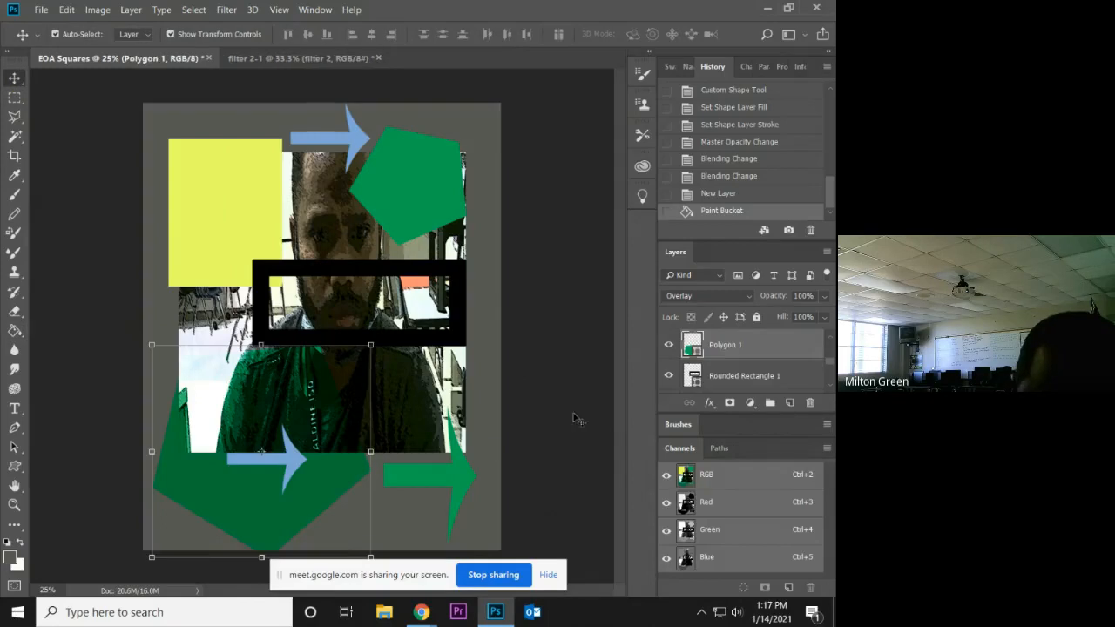
{"action": "left_click", "coordinate": [751, 296]}
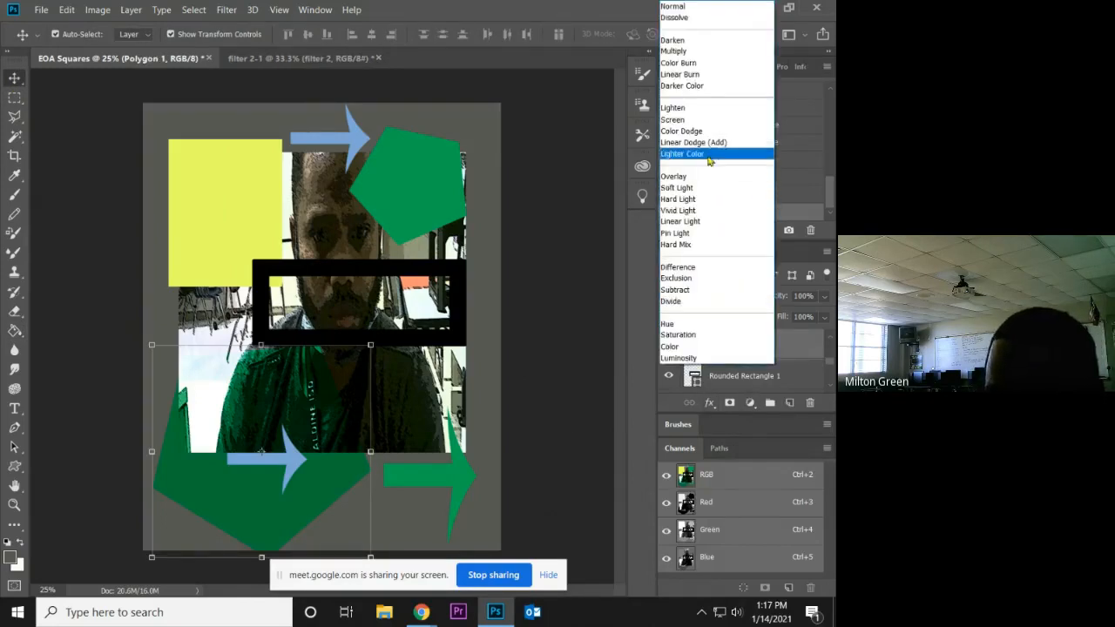
{"action": "left_click", "coordinate": [704, 120]}
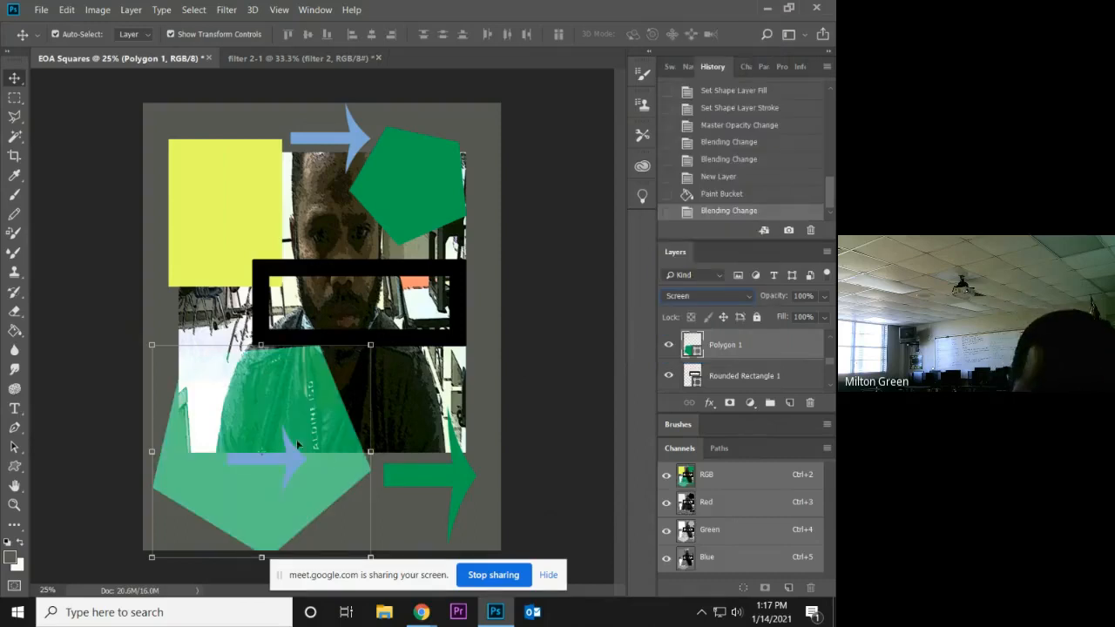
{"action": "left_click", "coordinate": [746, 297]}
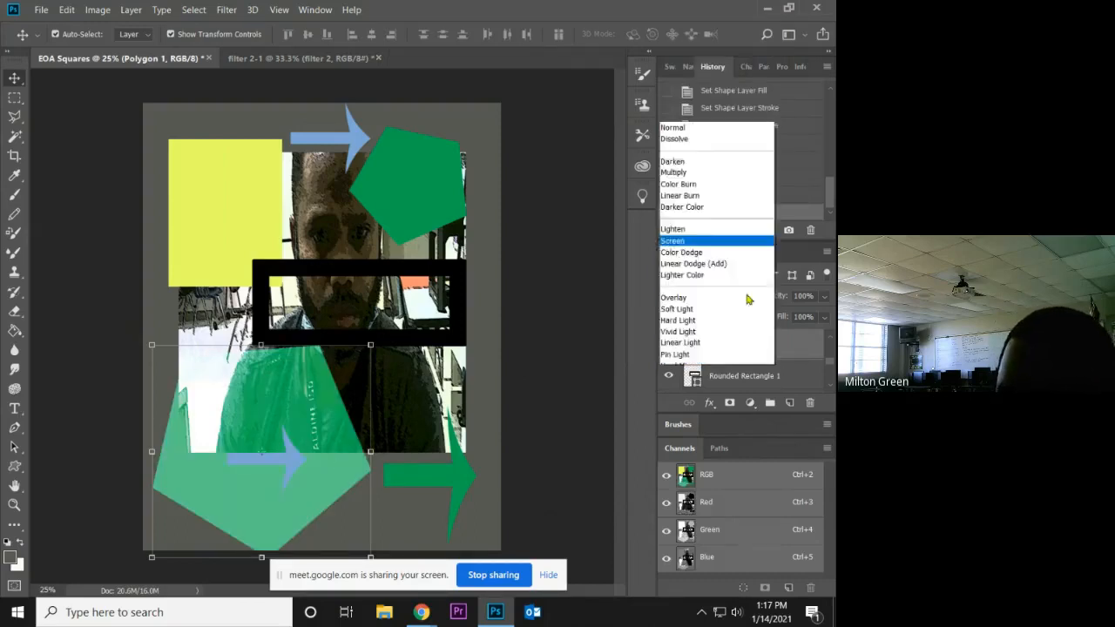
{"action": "left_click", "coordinate": [688, 132]}
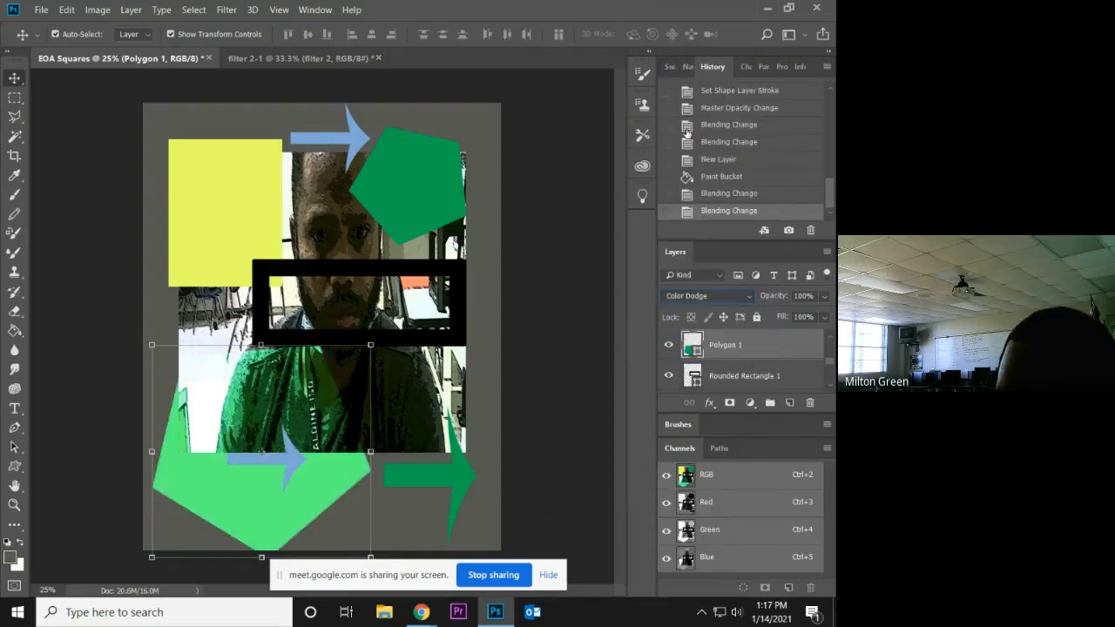
{"action": "left_click", "coordinate": [748, 297]}
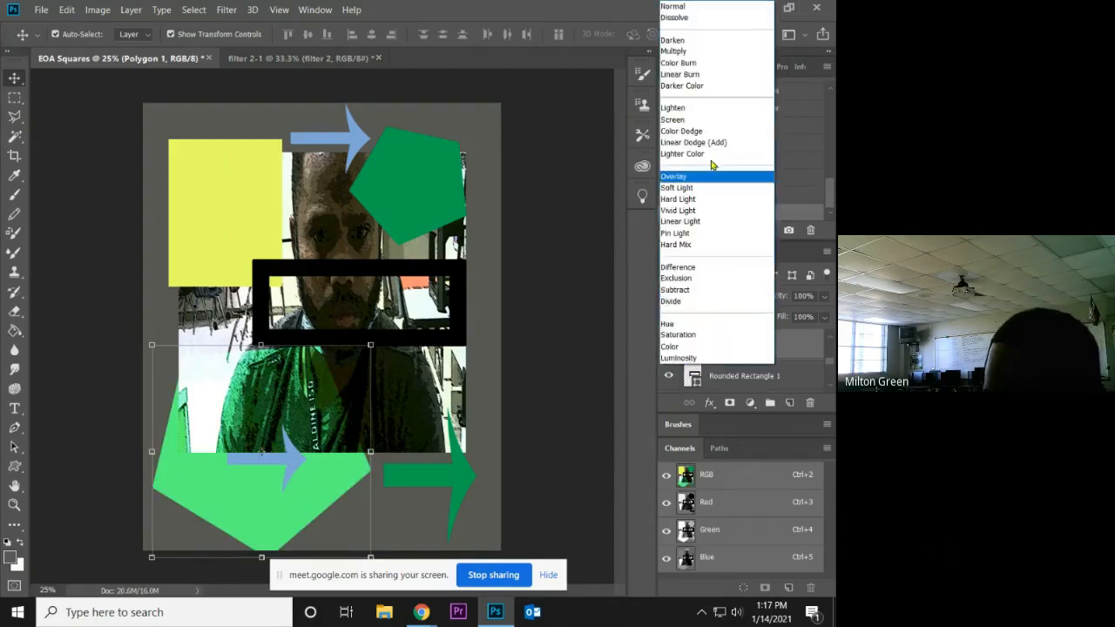
{"action": "left_click", "coordinate": [692, 108]}
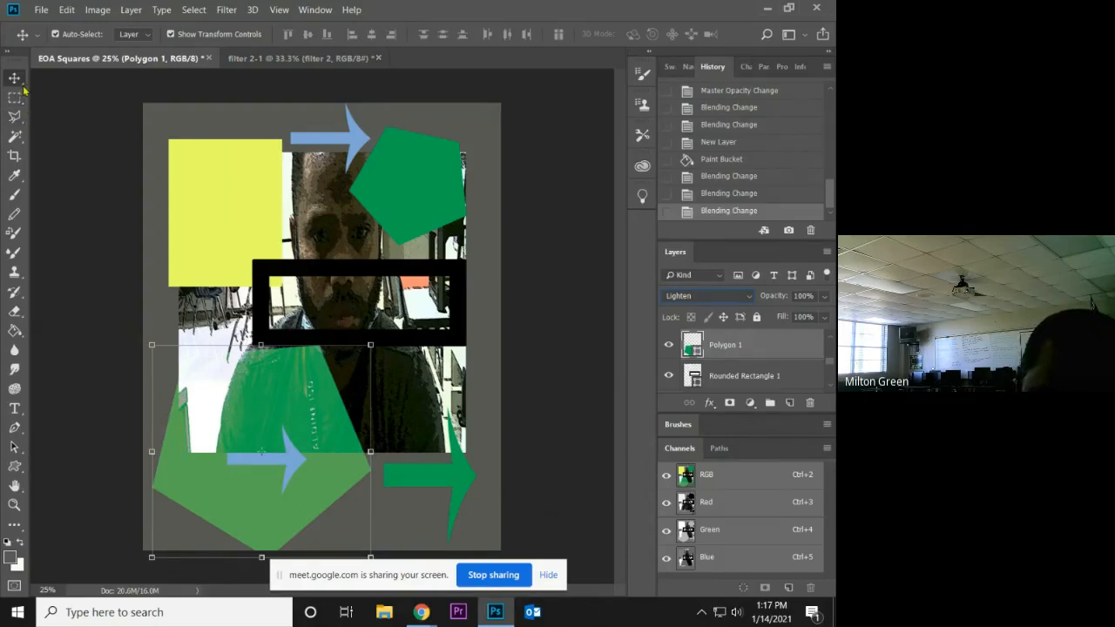
Lower the opacity of the black-stroked rounded rectangle across the photo to 67%.
{"action": "left_click", "coordinate": [264, 272]}
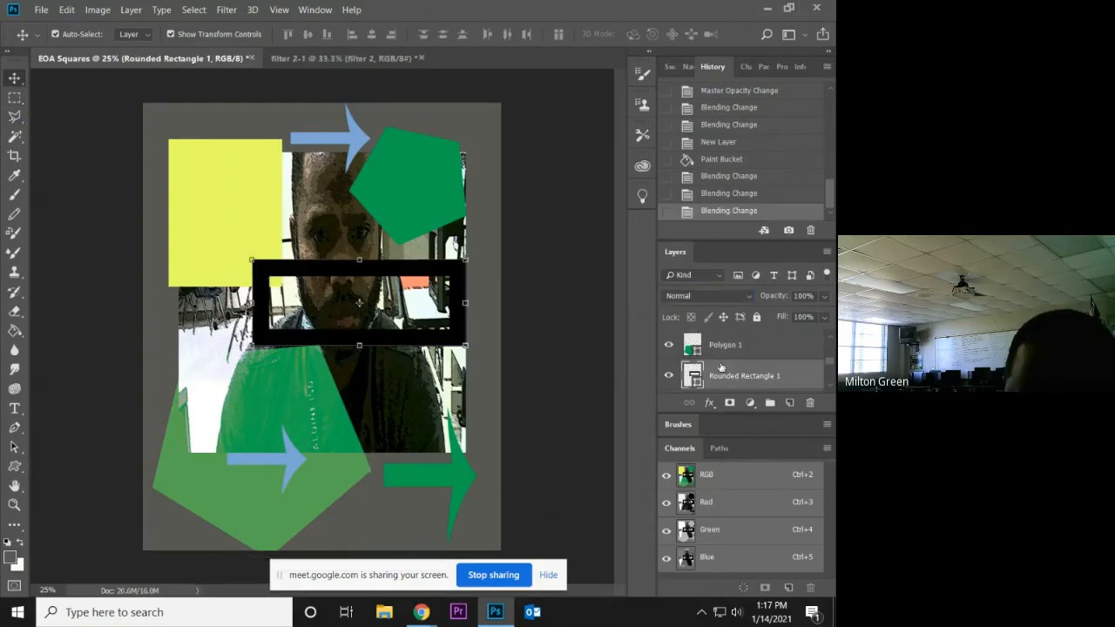
{"action": "left_click", "coordinate": [825, 297]}
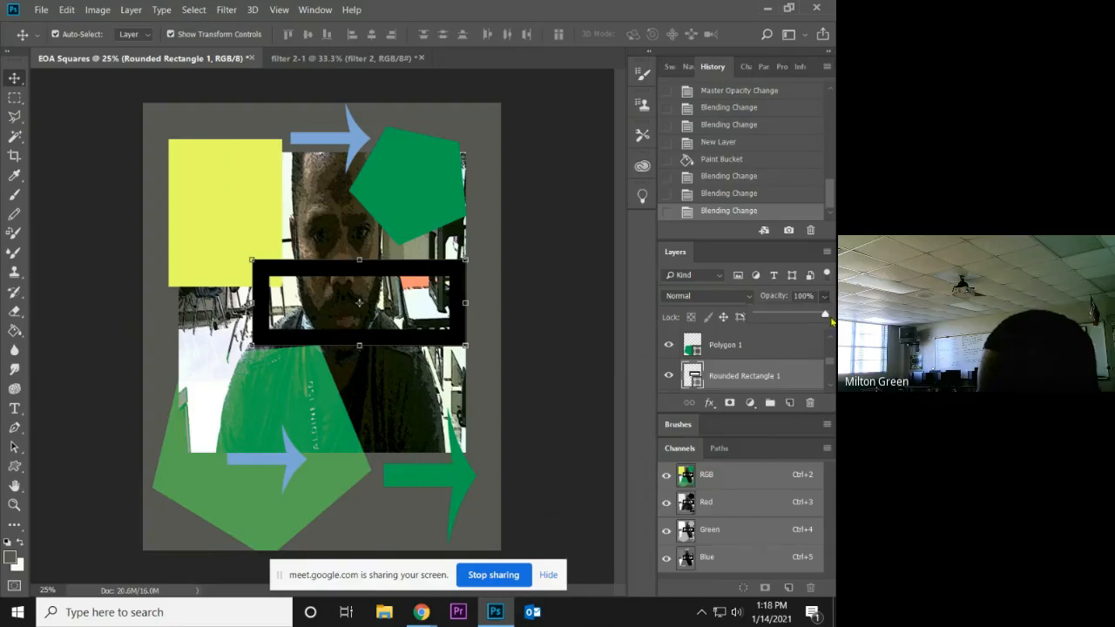
{"action": "left_click_drag", "start_coordinate": [832, 321], "coordinate": [803, 315]}
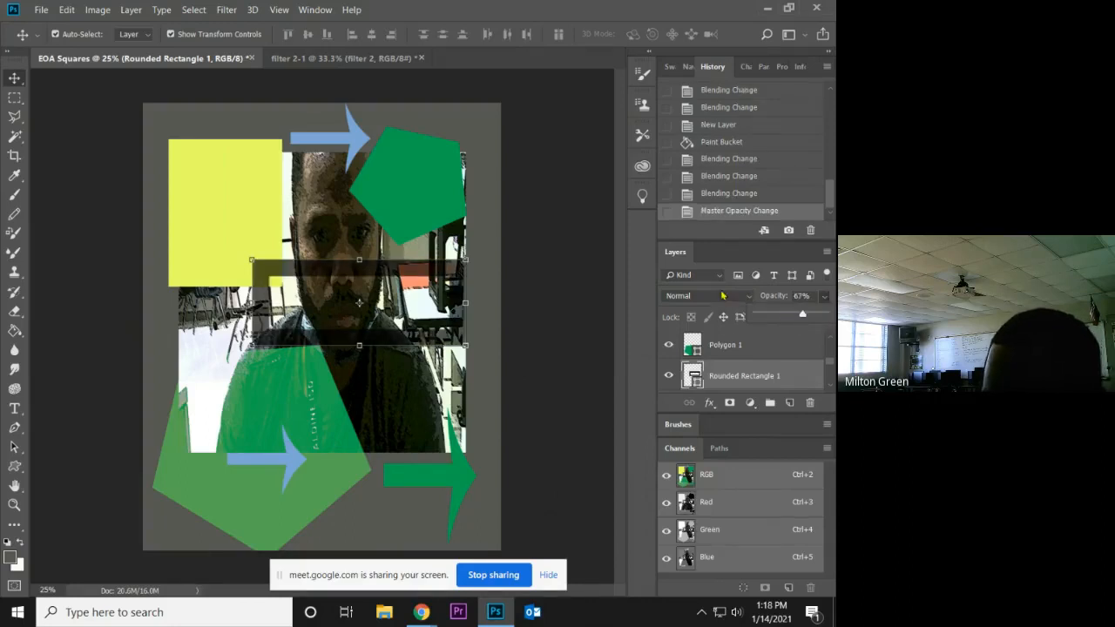
Select the yellow rectangle at the photo's upper-left corner and switch to Chrome.
{"action": "left_click", "coordinate": [224, 223]}
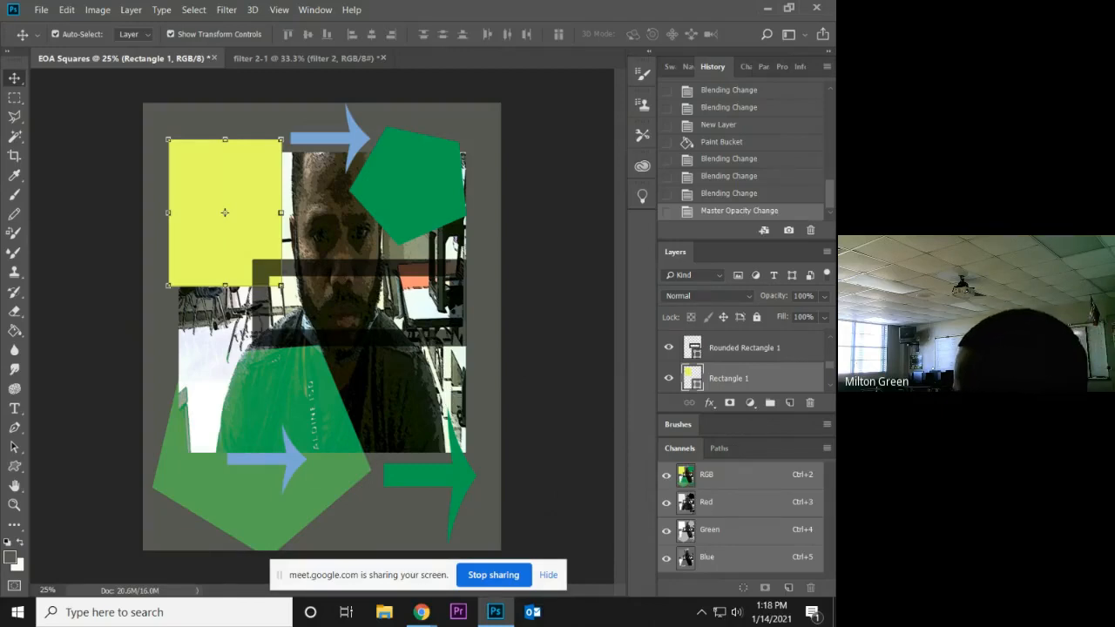
{"action": "key", "text": "alt+Tab"}
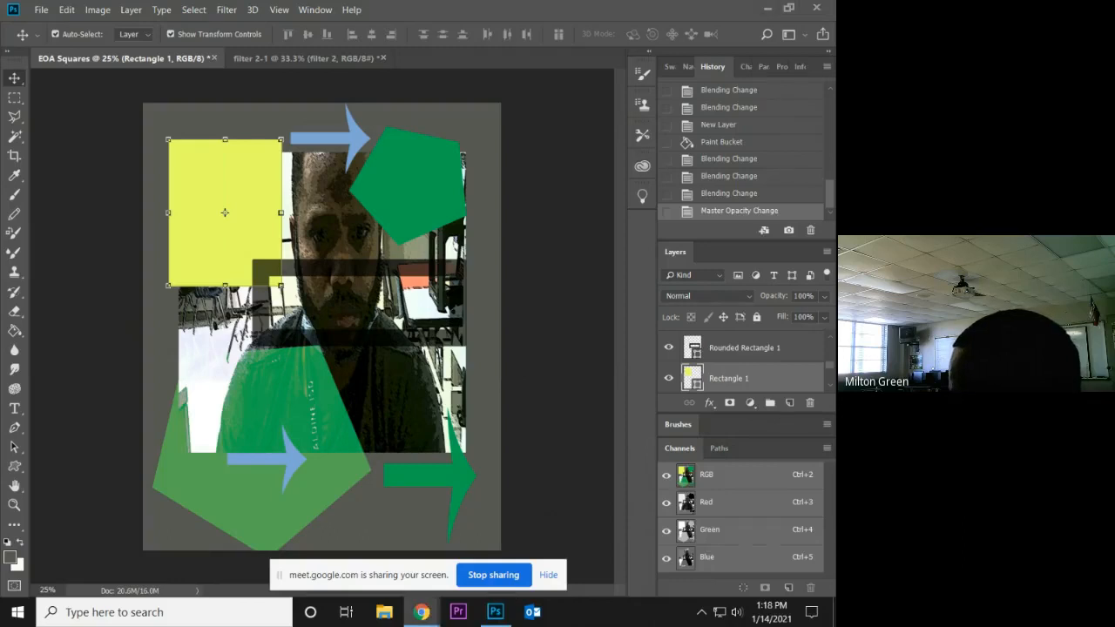